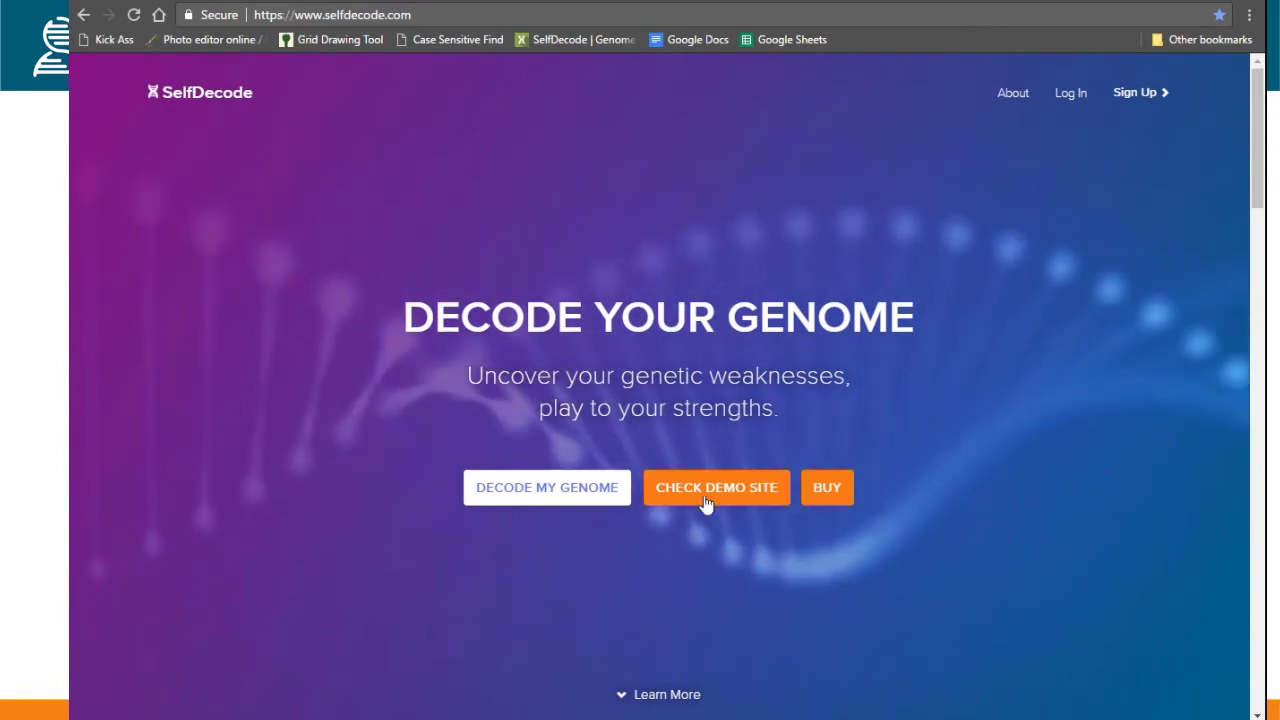
# Step: Sign in to SelfDecode with the saved e-mail suggestion and the account password
pyautogui.click(1078, 104)
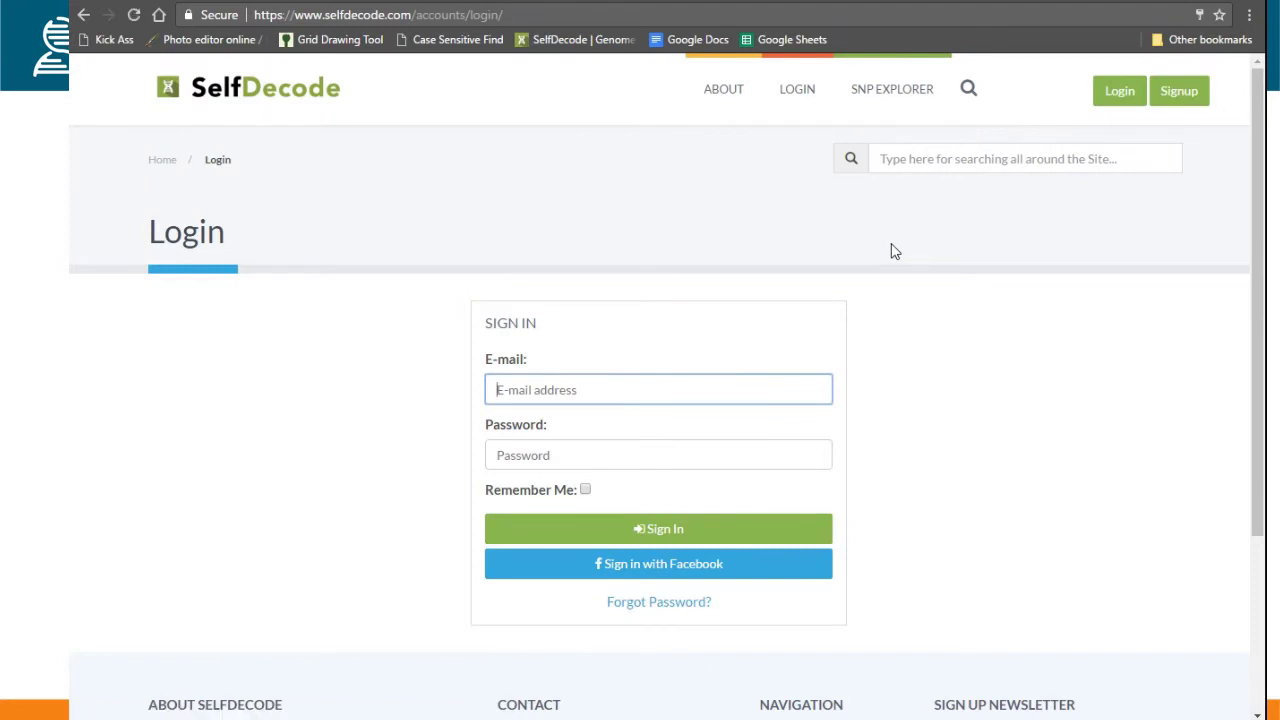
pyautogui.write('b.')
pyautogui.press('Down')
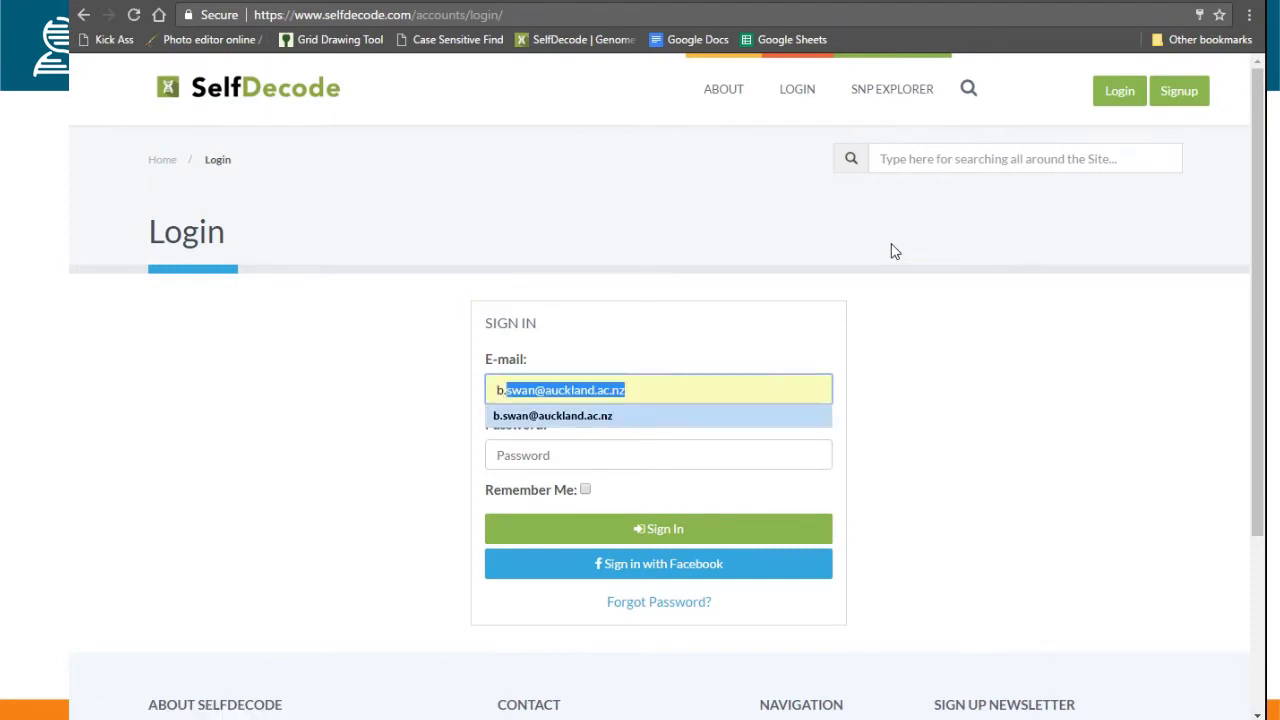
pyautogui.press('Return')
pyautogui.press('Tab')
pyautogui.write('*')
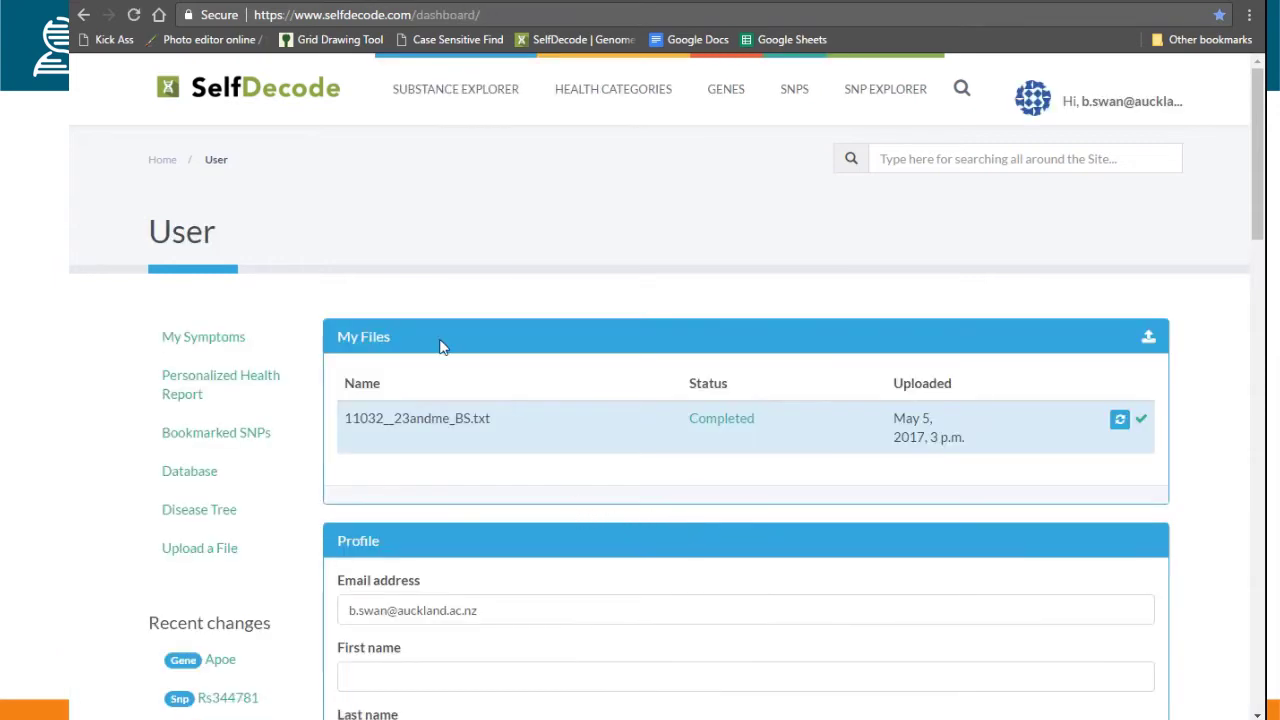
# Step: Go to the Dashboard from the account menu and start a new genome file upload
pyautogui.click(1083, 101)
pyautogui.click(1085, 133)
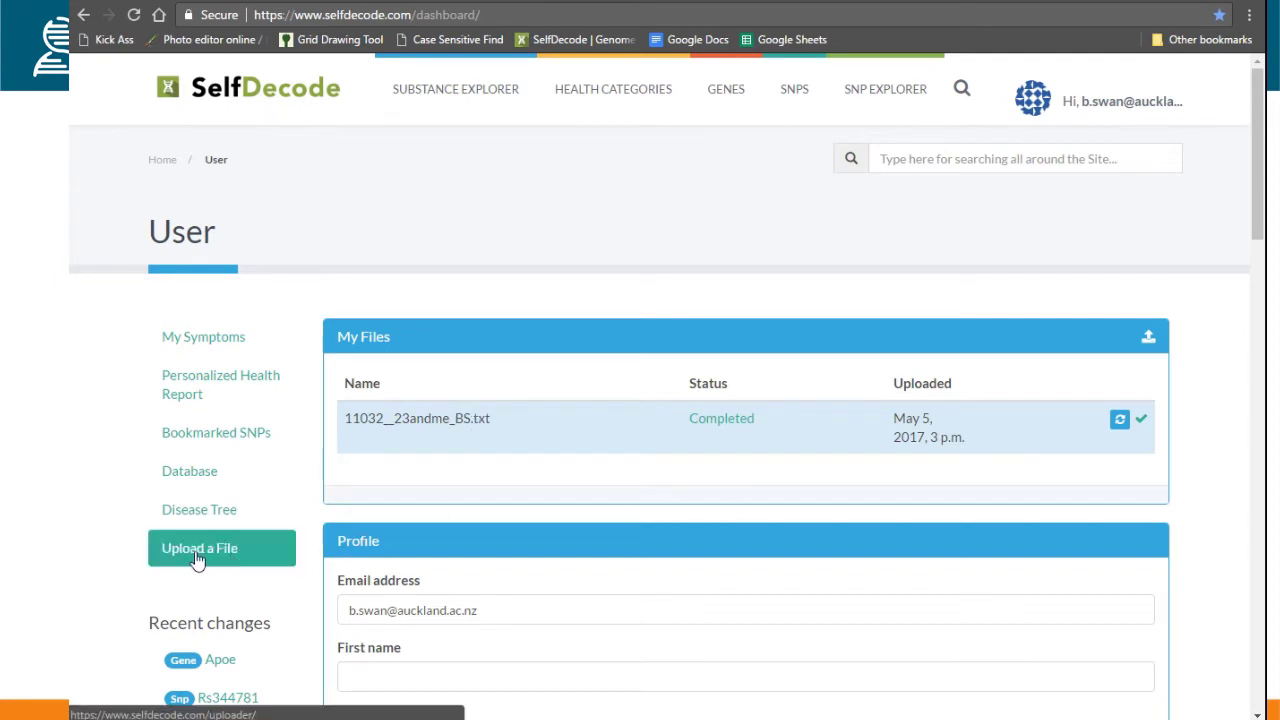
pyautogui.click(1150, 342)
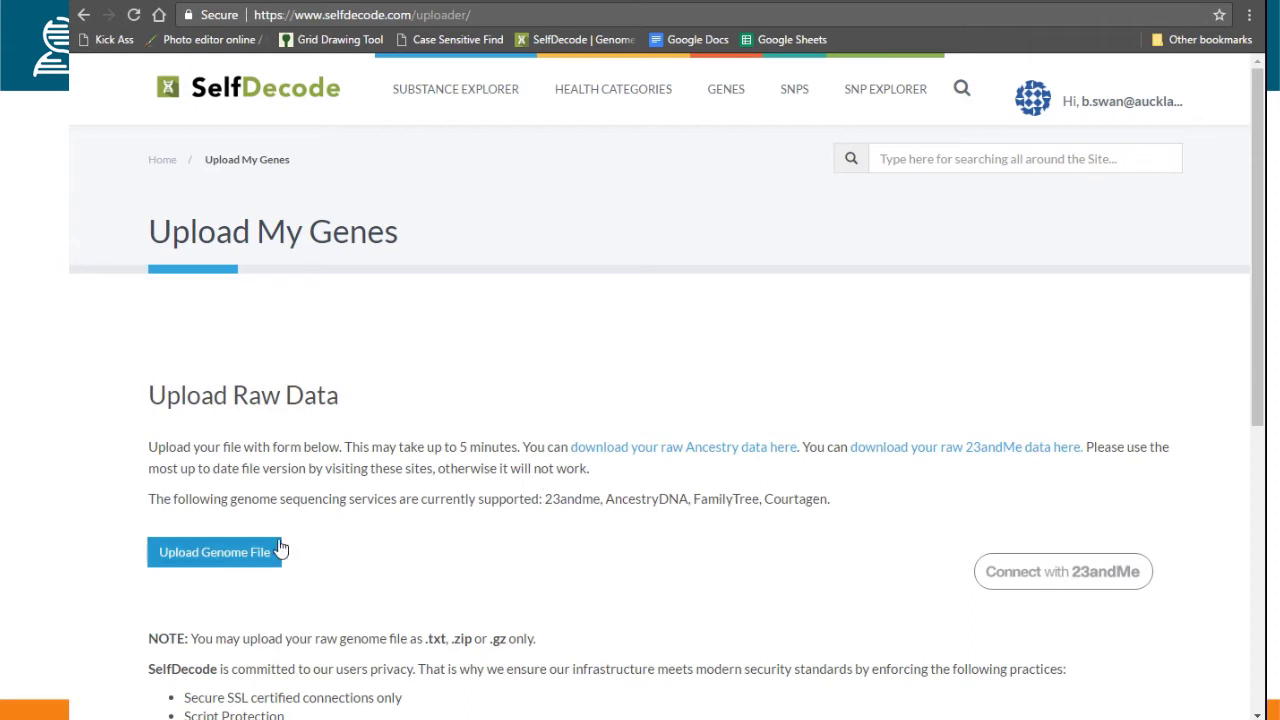
# Step: Choose Sample_Genotype_File from the computer and upload it to My Files
pyautogui.click(210, 556)
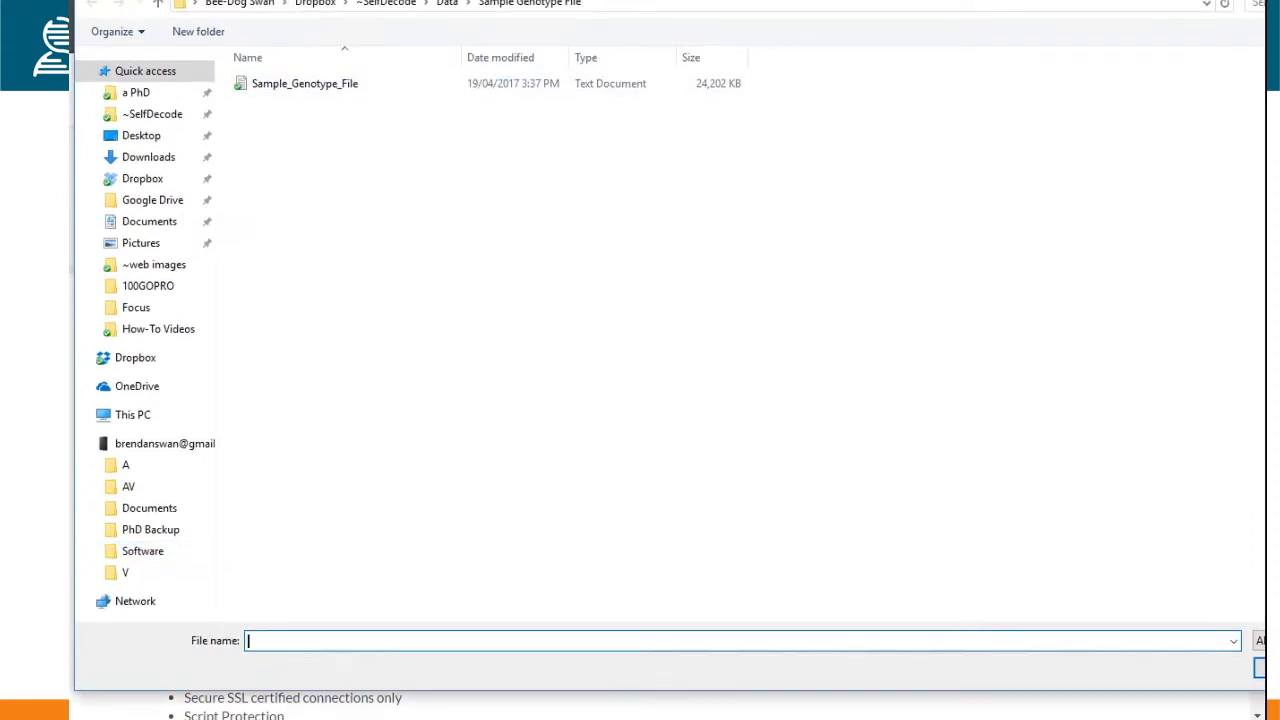
pyautogui.moveTo(455, 0); pyautogui.dragTo(445, 22)
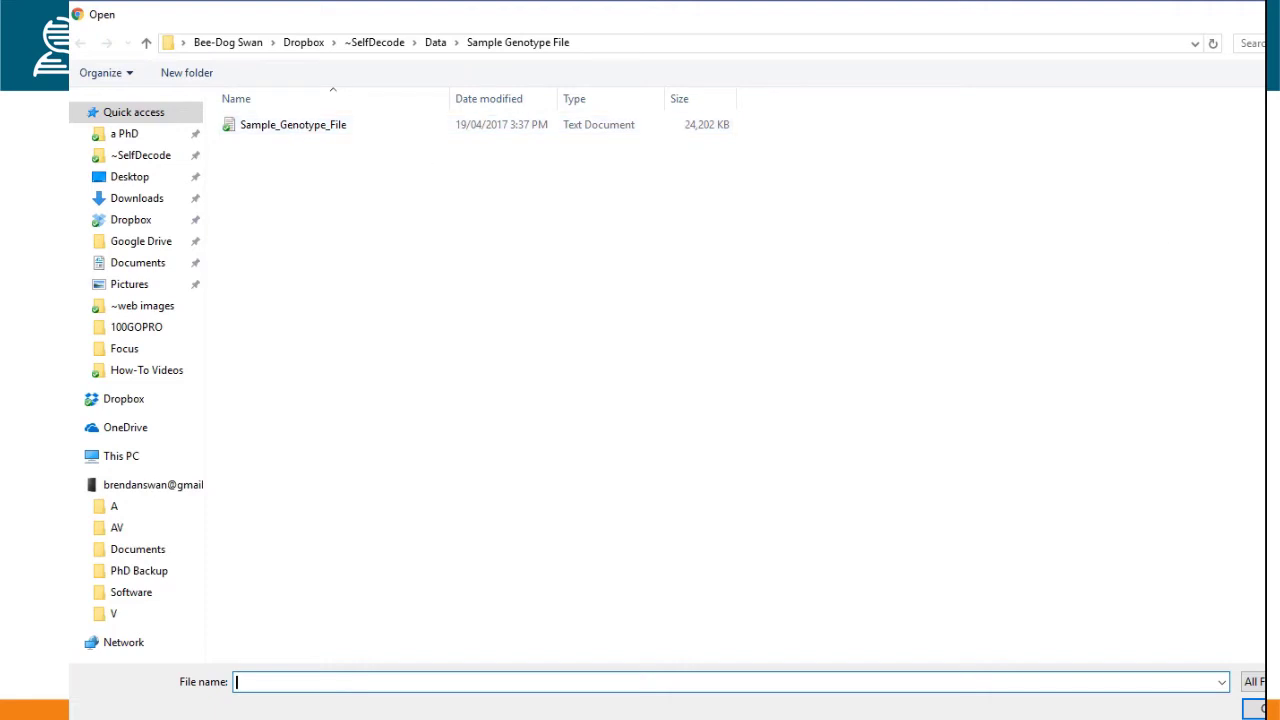
pyautogui.moveTo(1265, 206); pyautogui.dragTo(1198, 206)
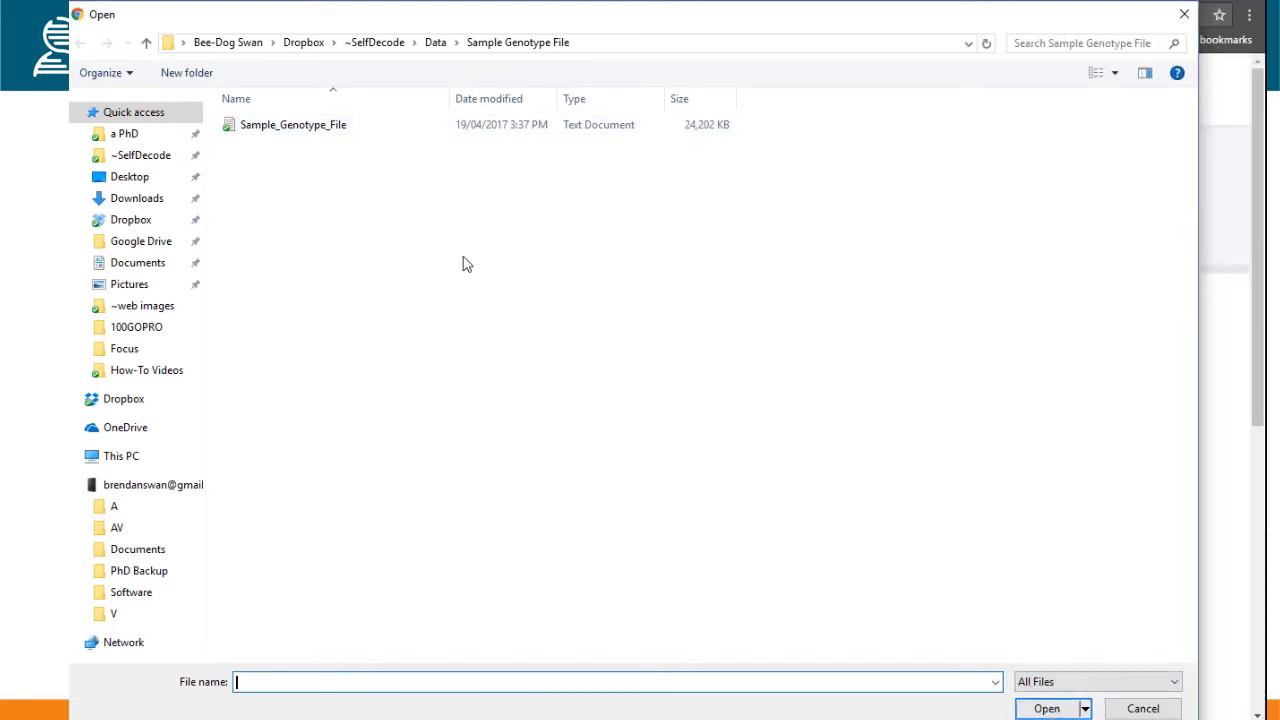
pyautogui.click(378, 128)
pyautogui.click(1046, 708)
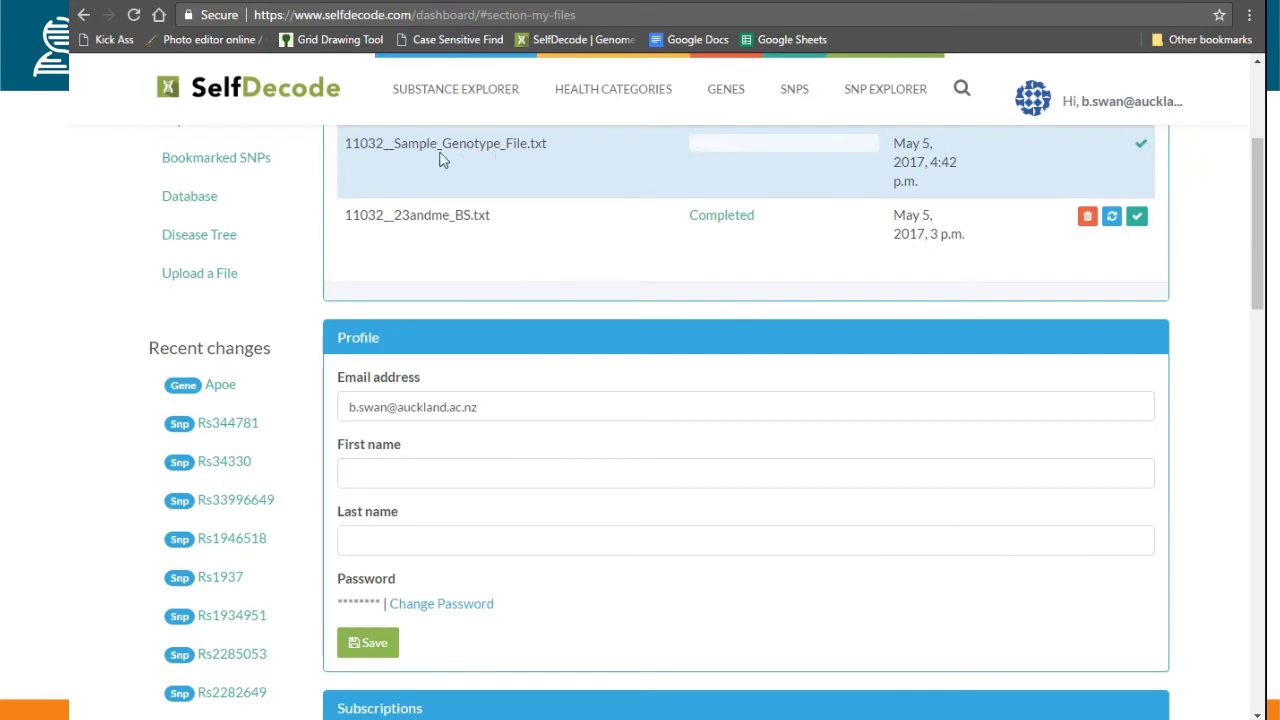
# Step: Scroll up the dashboard and open My Symptoms from the left sidebar
pyautogui.scroll(3, 636, 317)
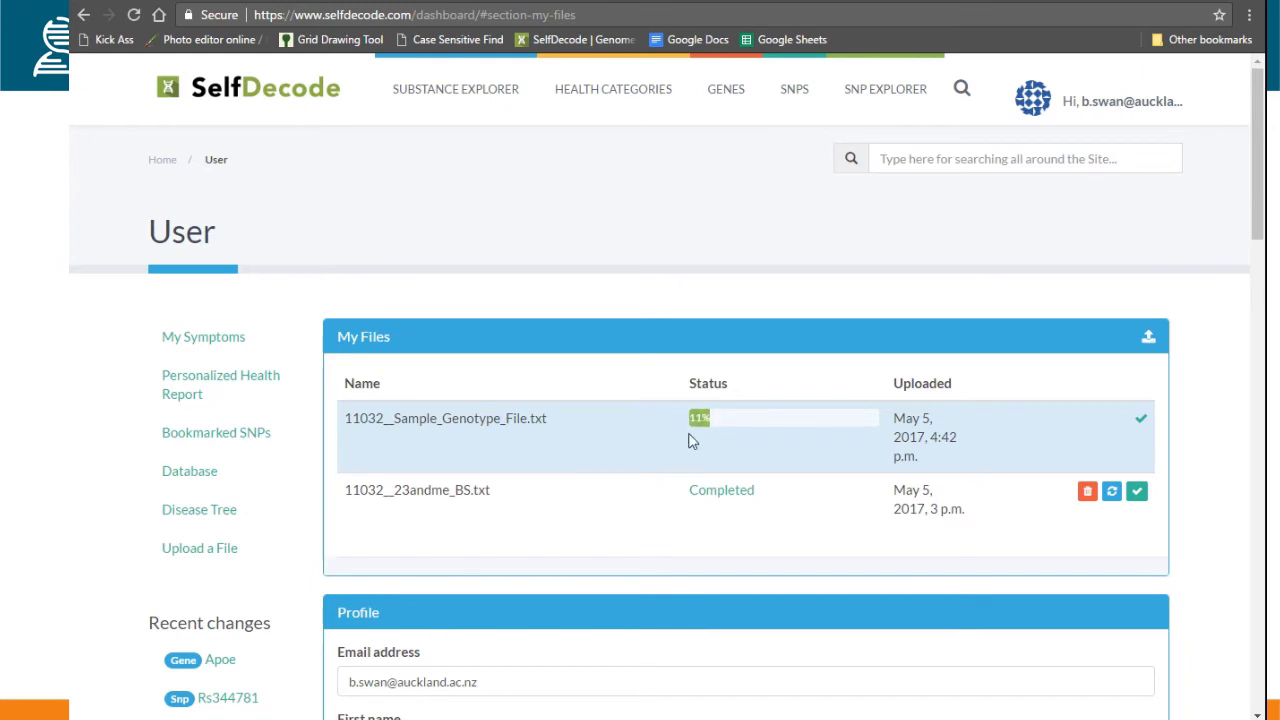
pyautogui.click(187, 343)
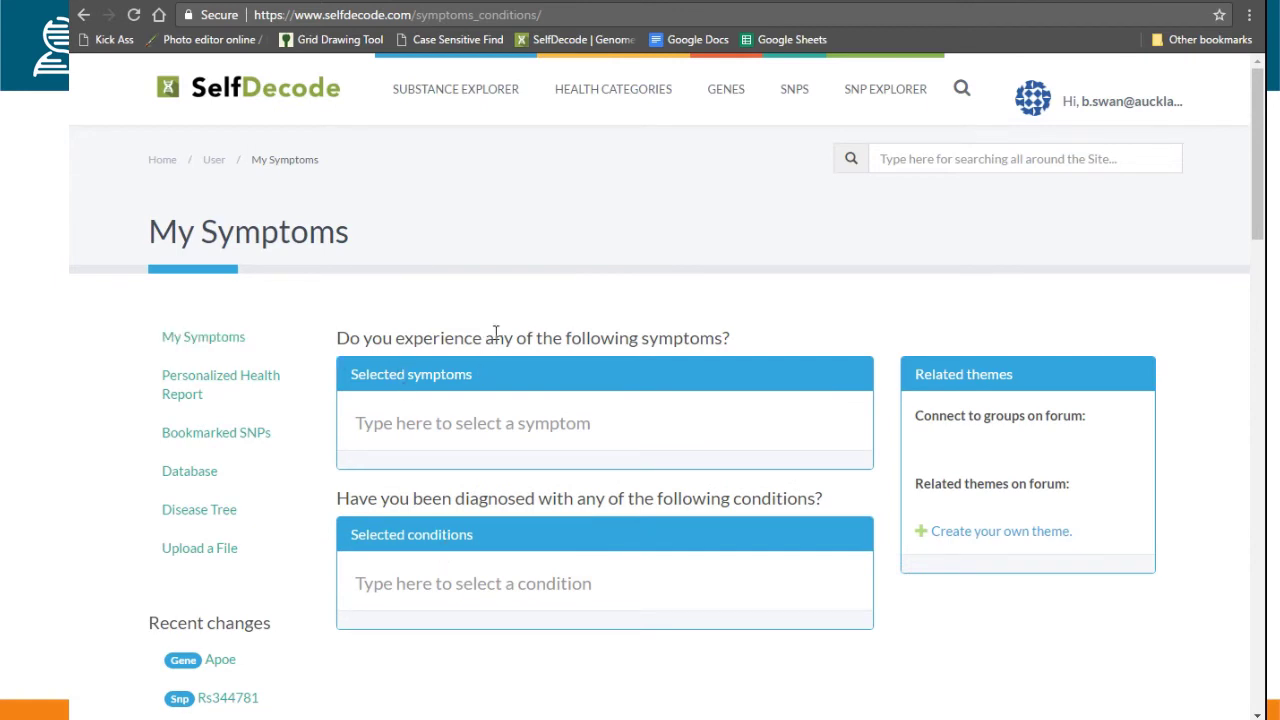
# Step: Select Airway Constriction, Asthma and Brain Fog as symptoms
pyautogui.click(462, 422)
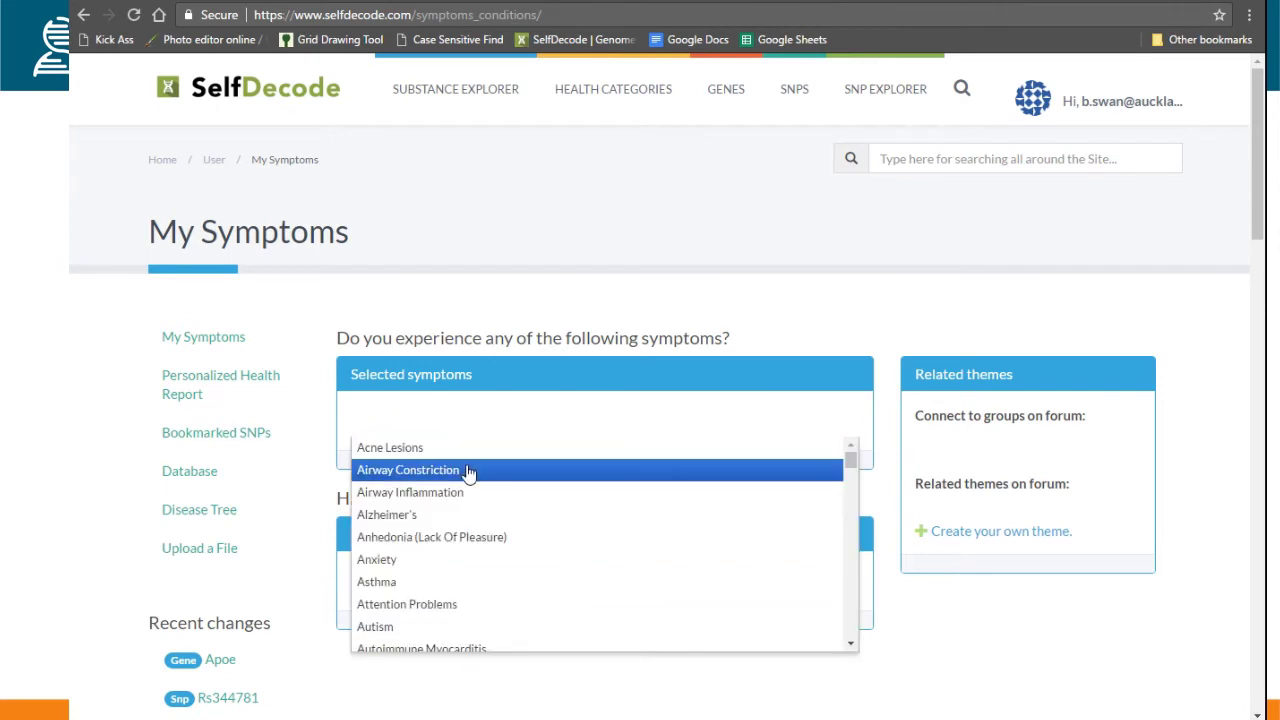
pyautogui.click(466, 470)
pyautogui.click(544, 422)
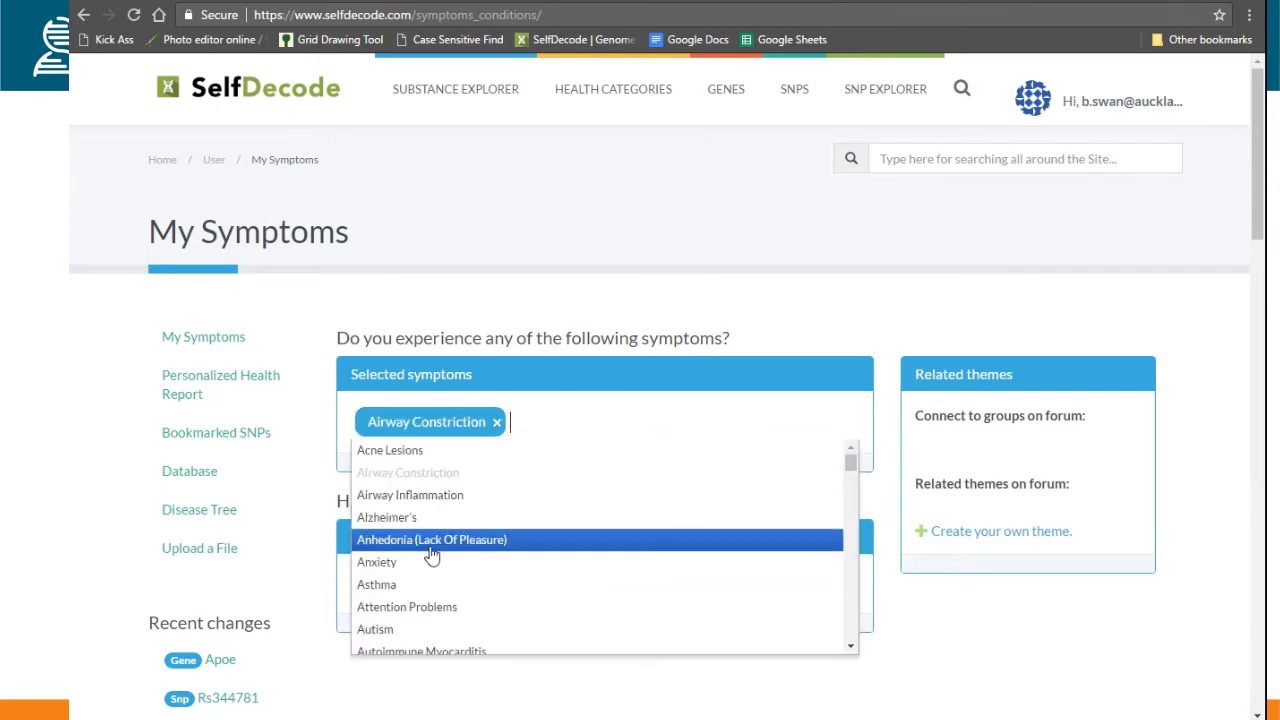
pyautogui.click(415, 588)
pyautogui.click(628, 420)
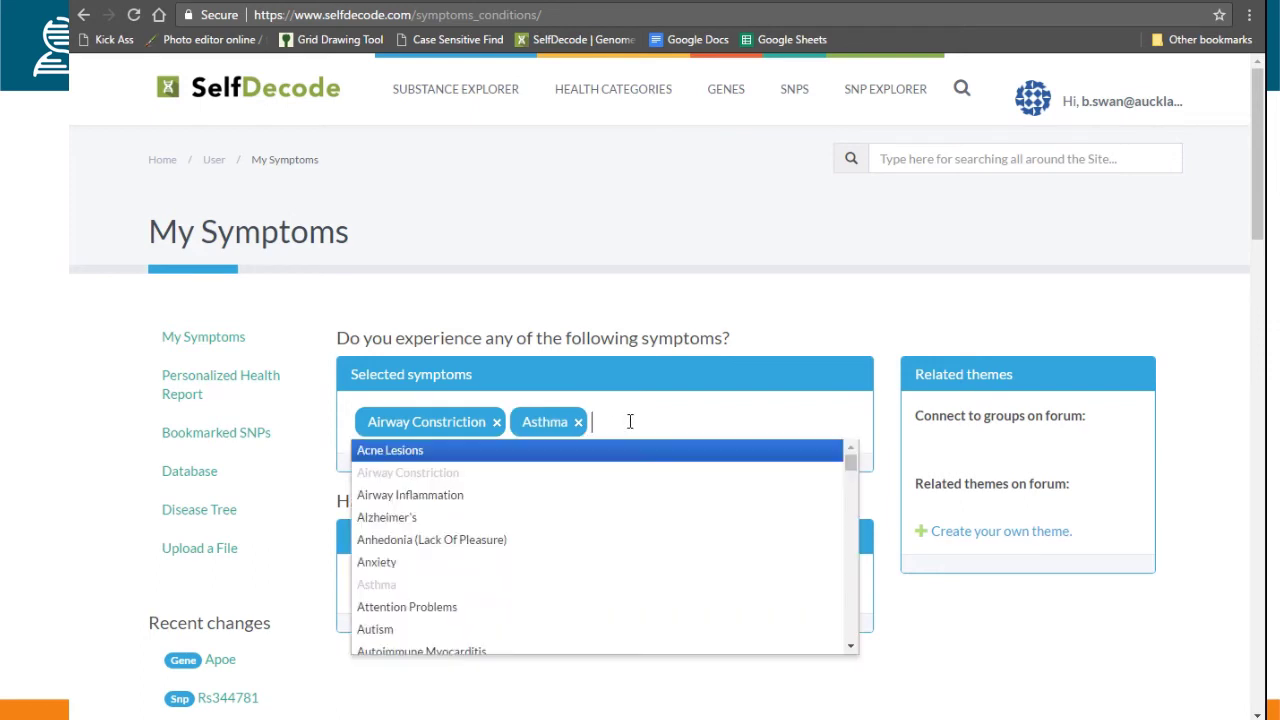
pyautogui.scroll(-1, 533, 519)
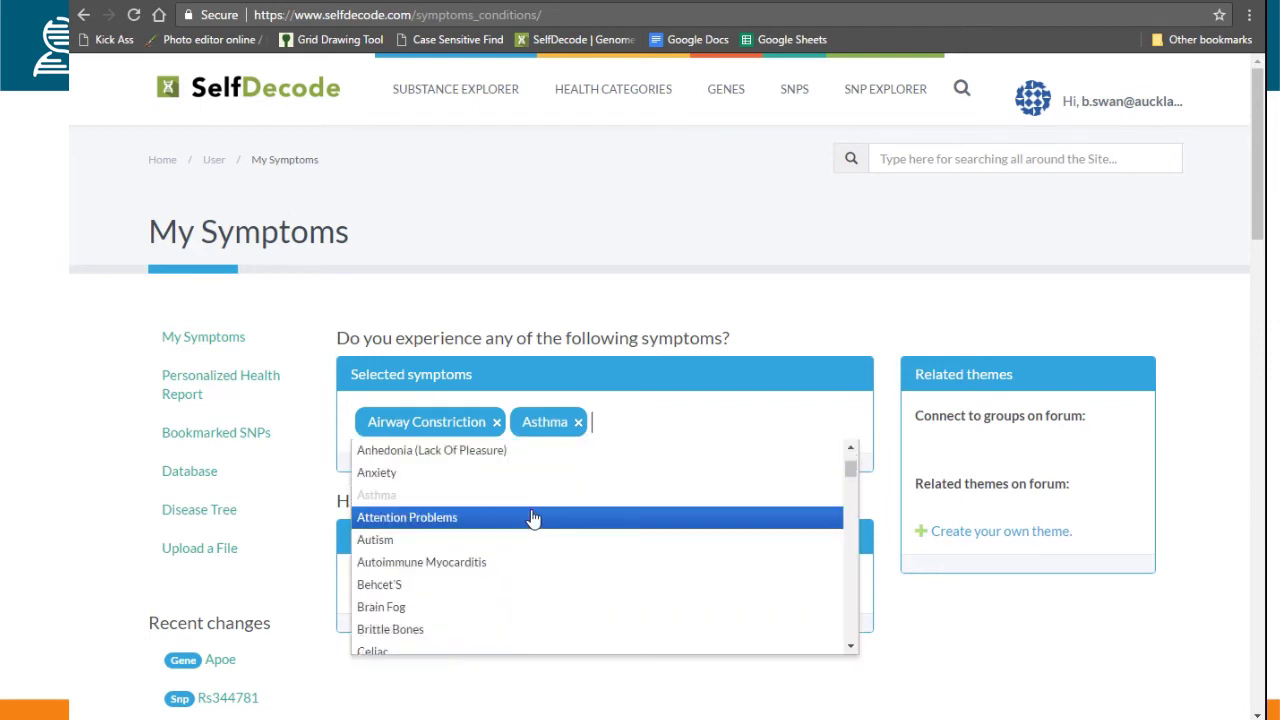
pyautogui.scroll(-1, 533, 519)
pyautogui.click(533, 517)
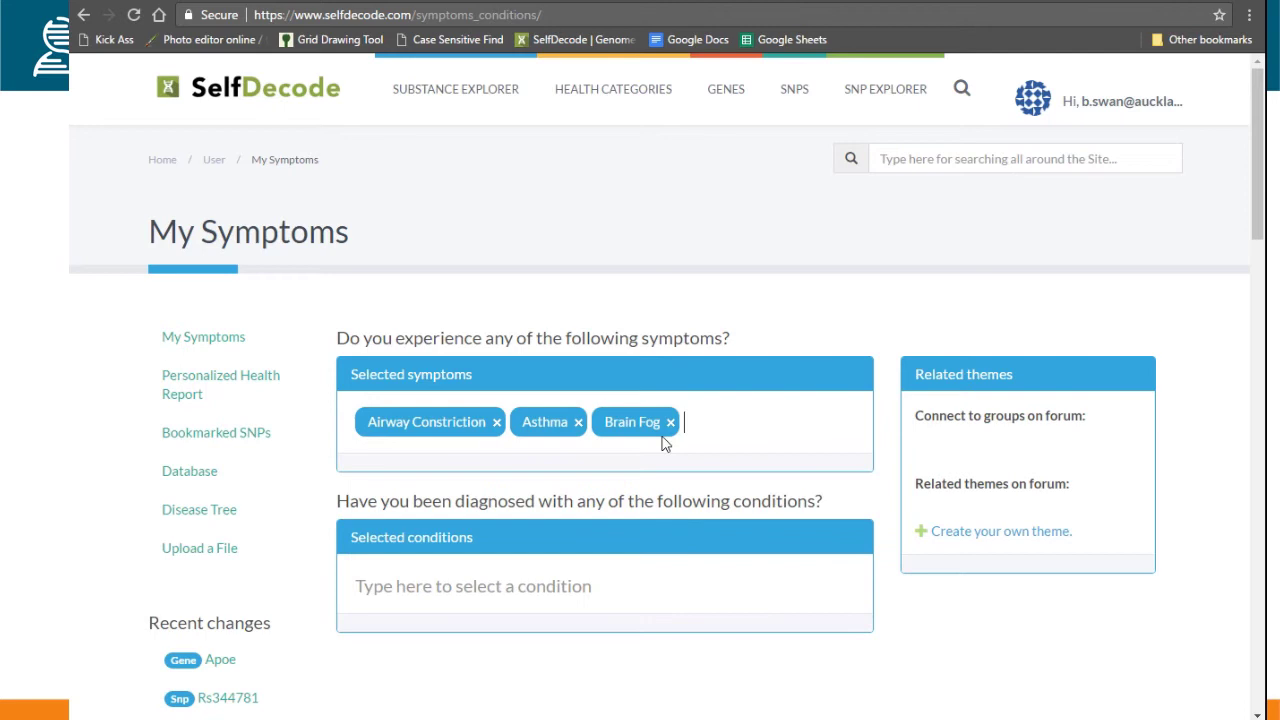
# Step: Add Attention Problems and Fatigue to the selected symptoms
pyautogui.click(703, 423)
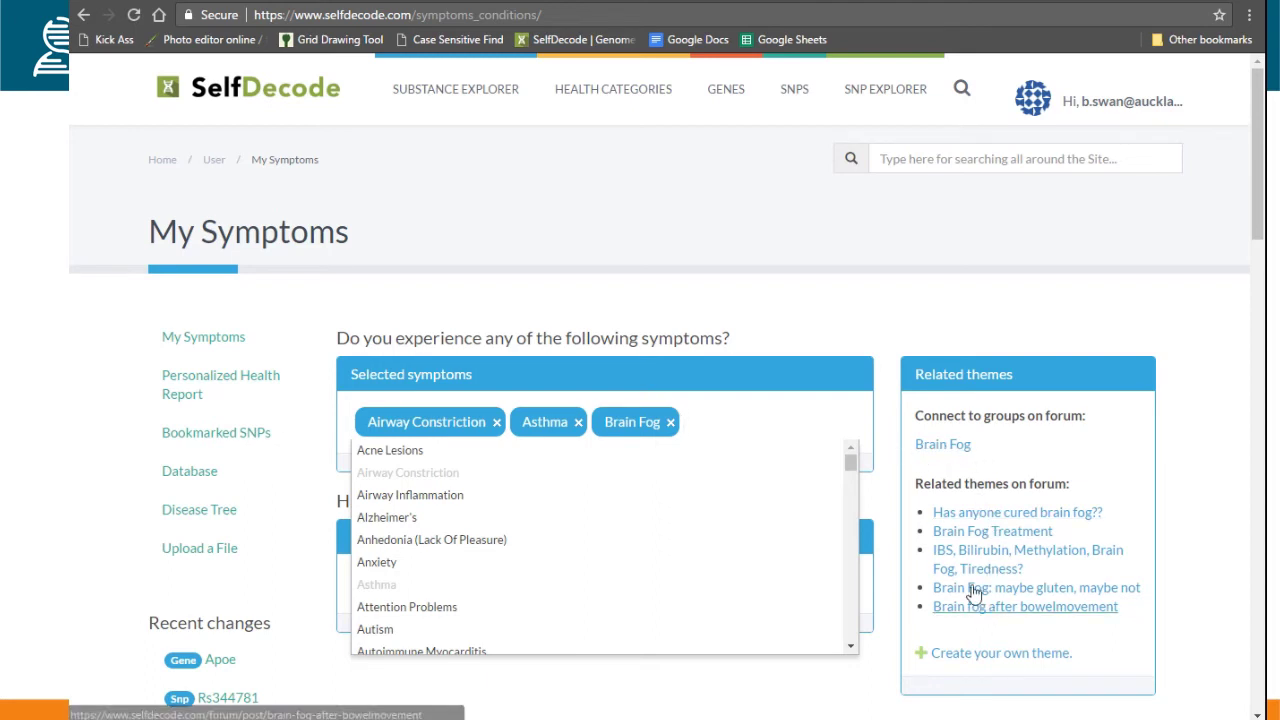
pyautogui.scroll(-2, 540, 557)
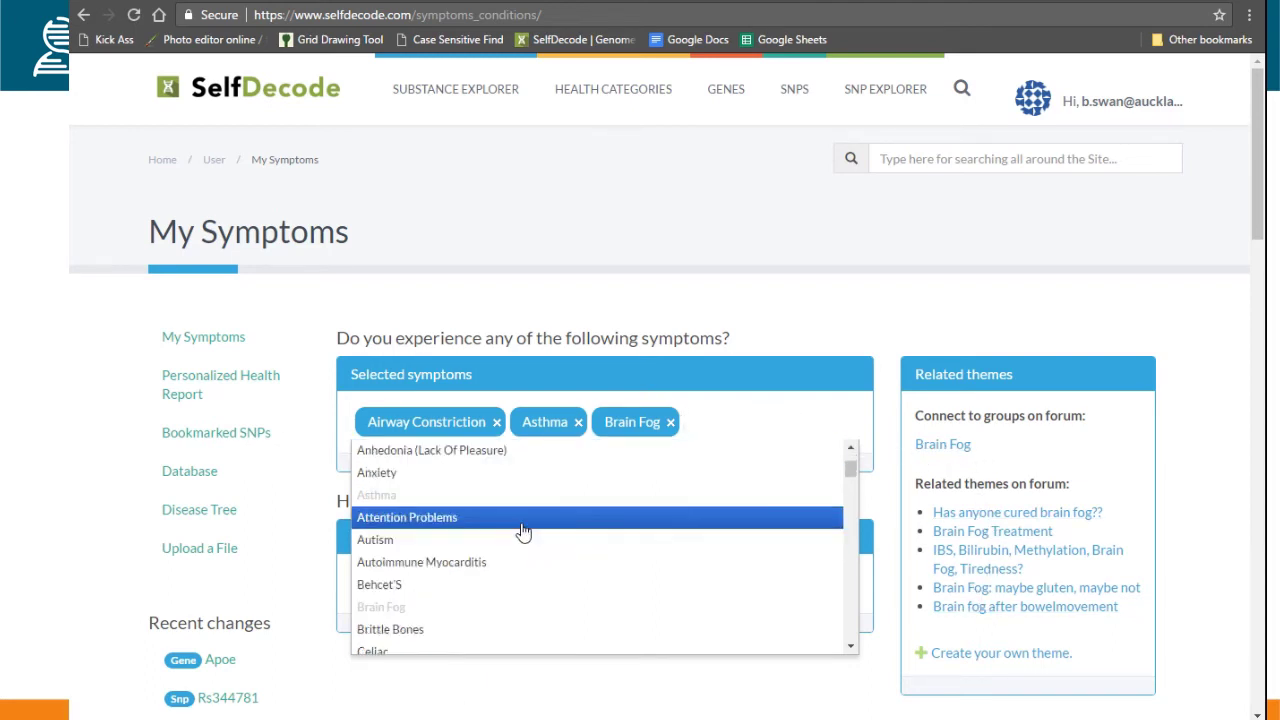
pyautogui.click(523, 526)
pyautogui.click(366, 458)
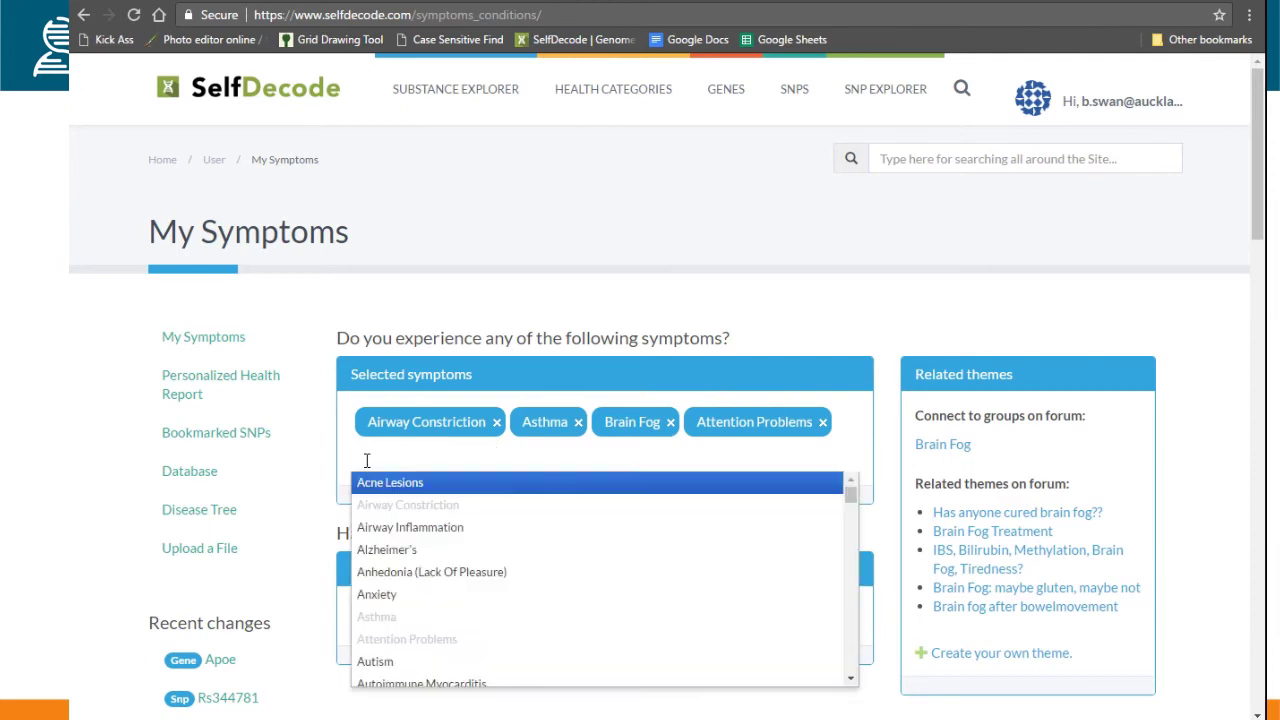
pyautogui.scroll(-3, 453, 600)
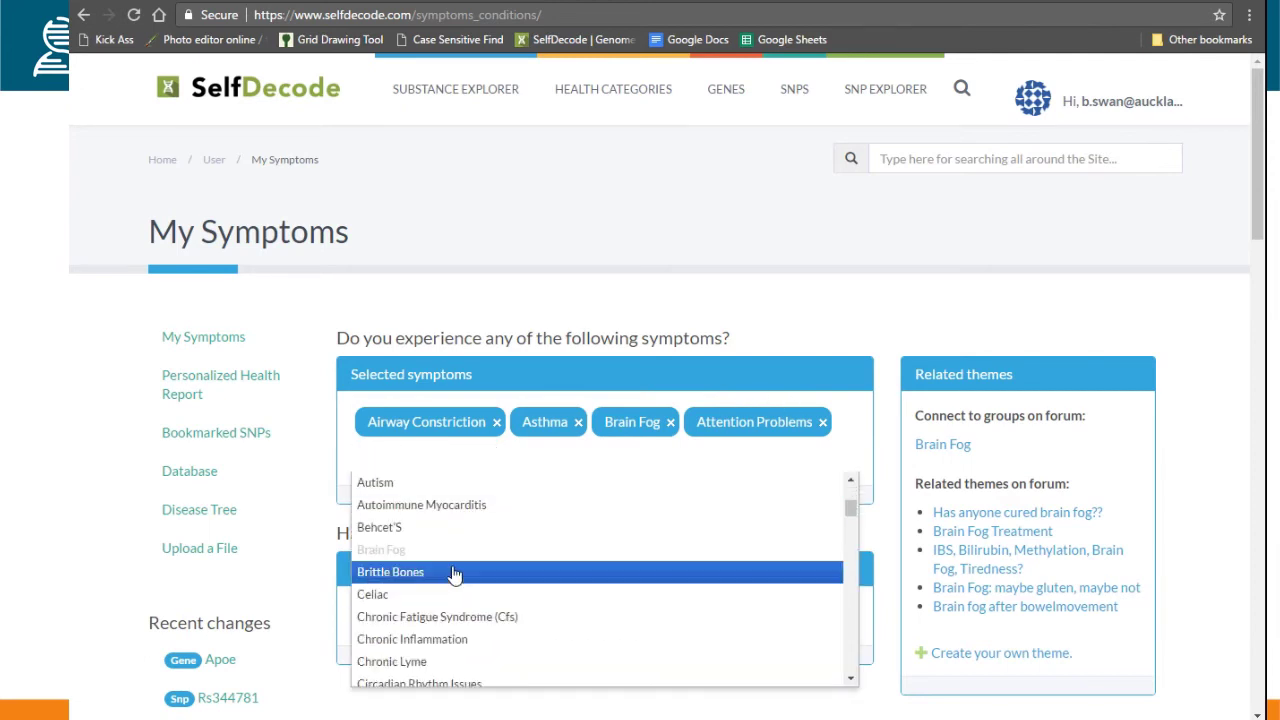
pyautogui.scroll(-4, 455, 575)
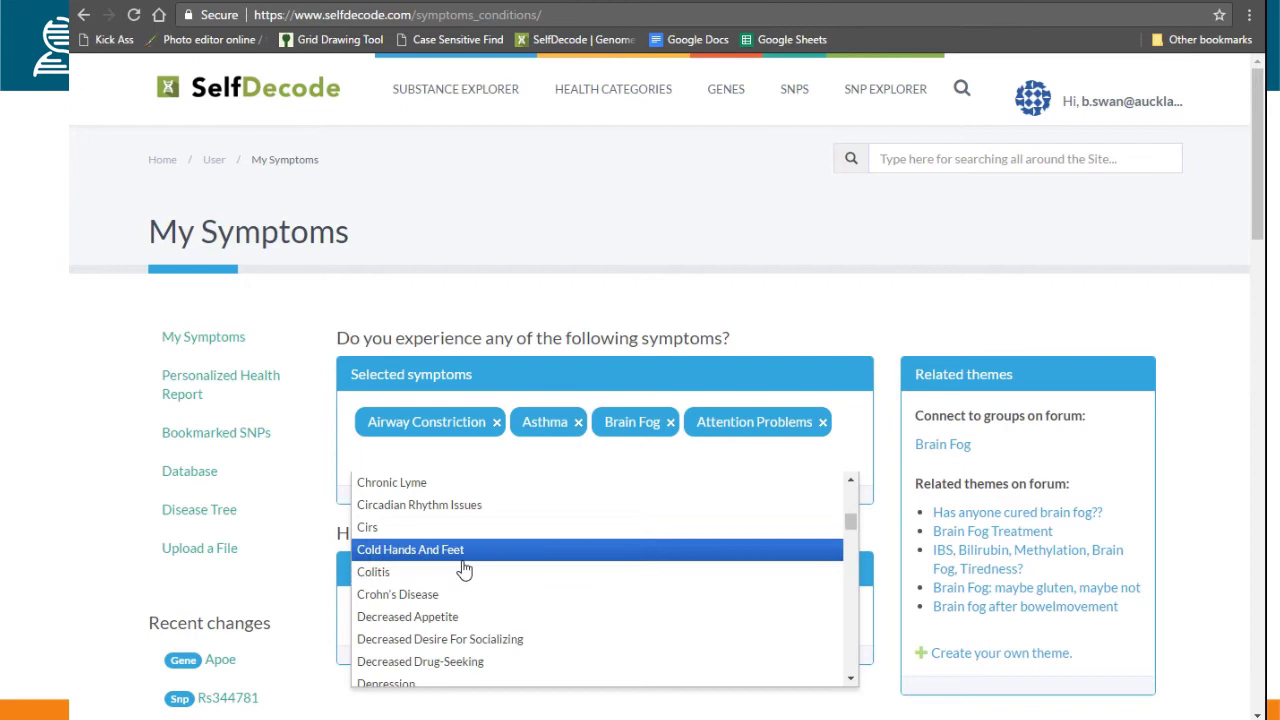
pyautogui.scroll(-2, 472, 568)
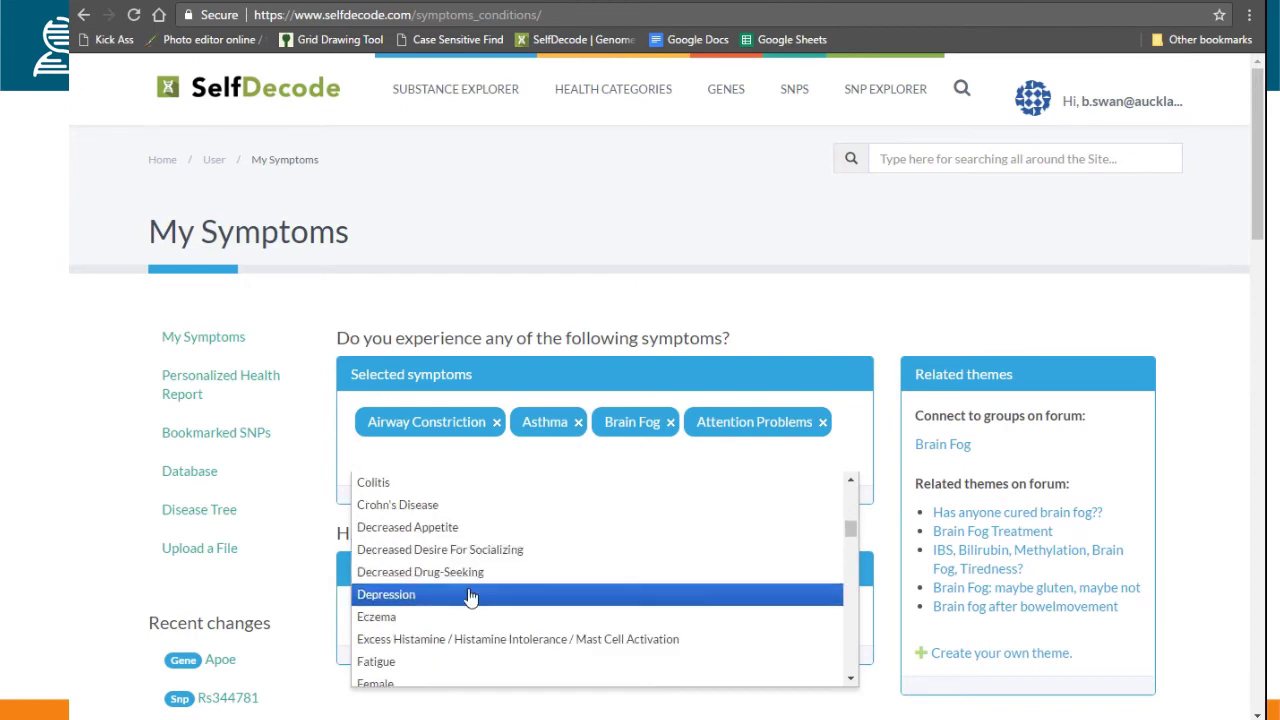
pyautogui.scroll(-2, 470, 596)
pyautogui.click(479, 574)
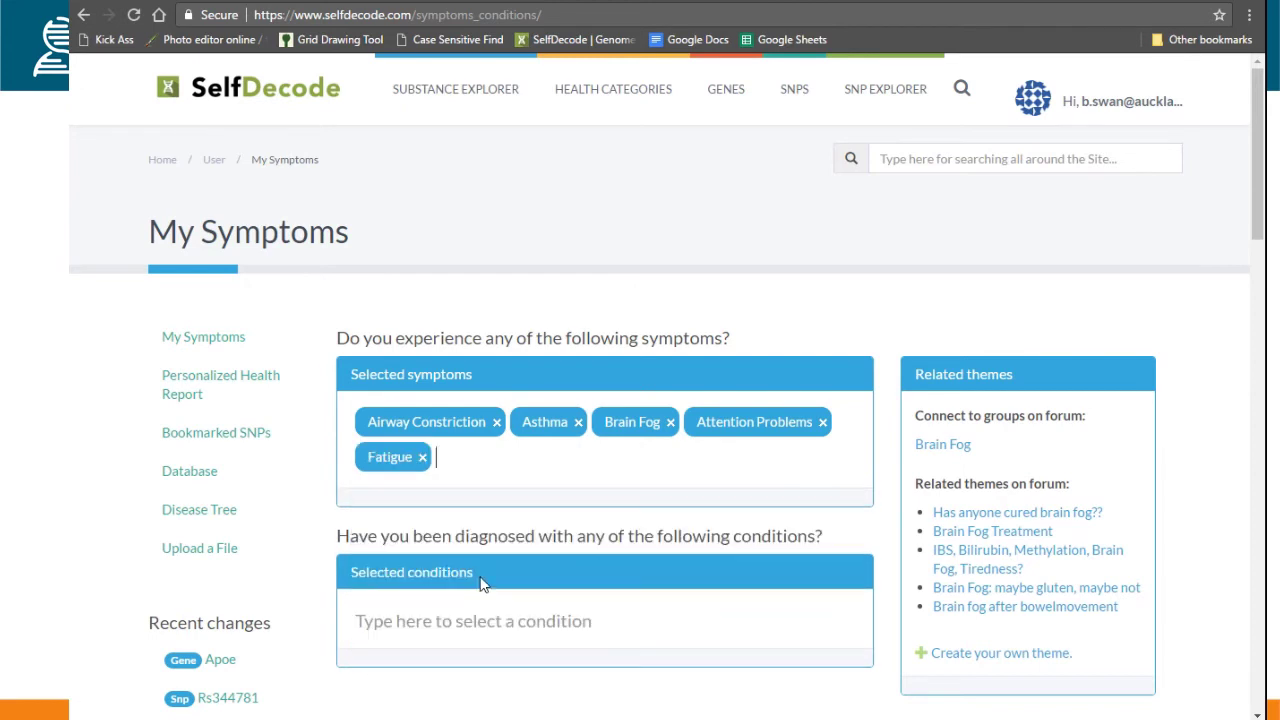
# Step: Find Insomnia further down the symptom list and add it
pyautogui.click(473, 458)
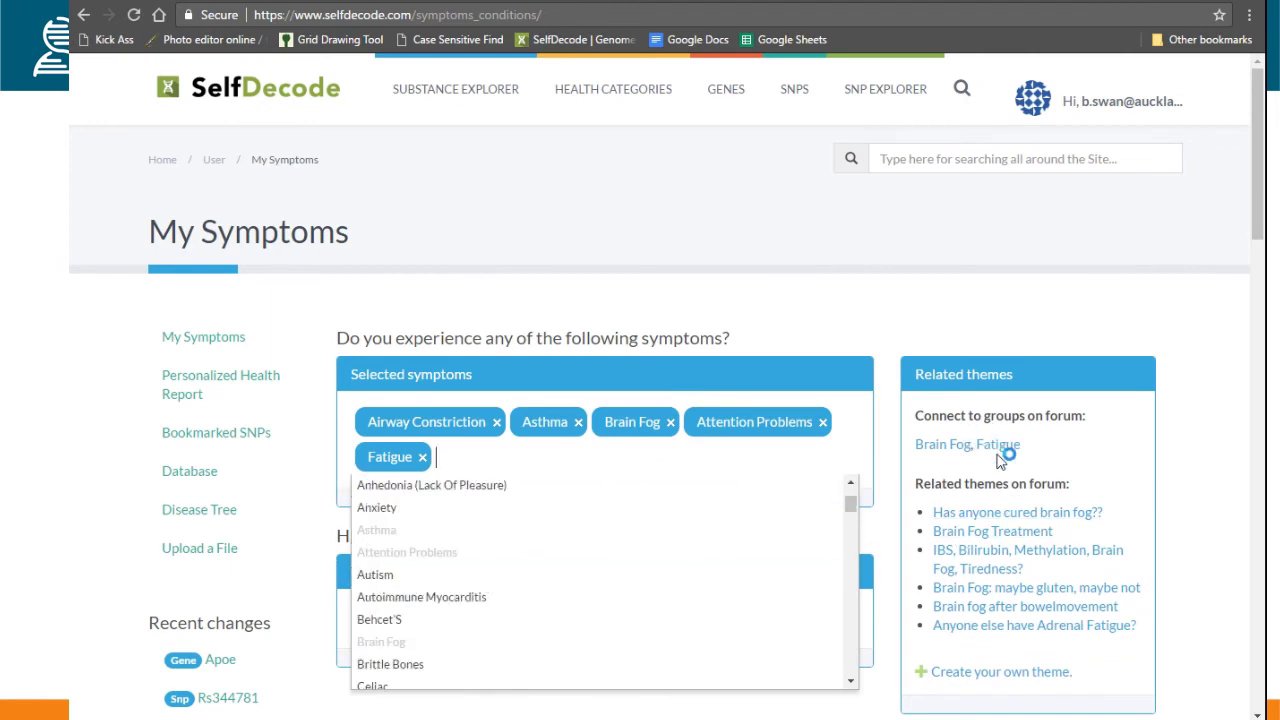
pyautogui.scroll(-3, 457, 570)
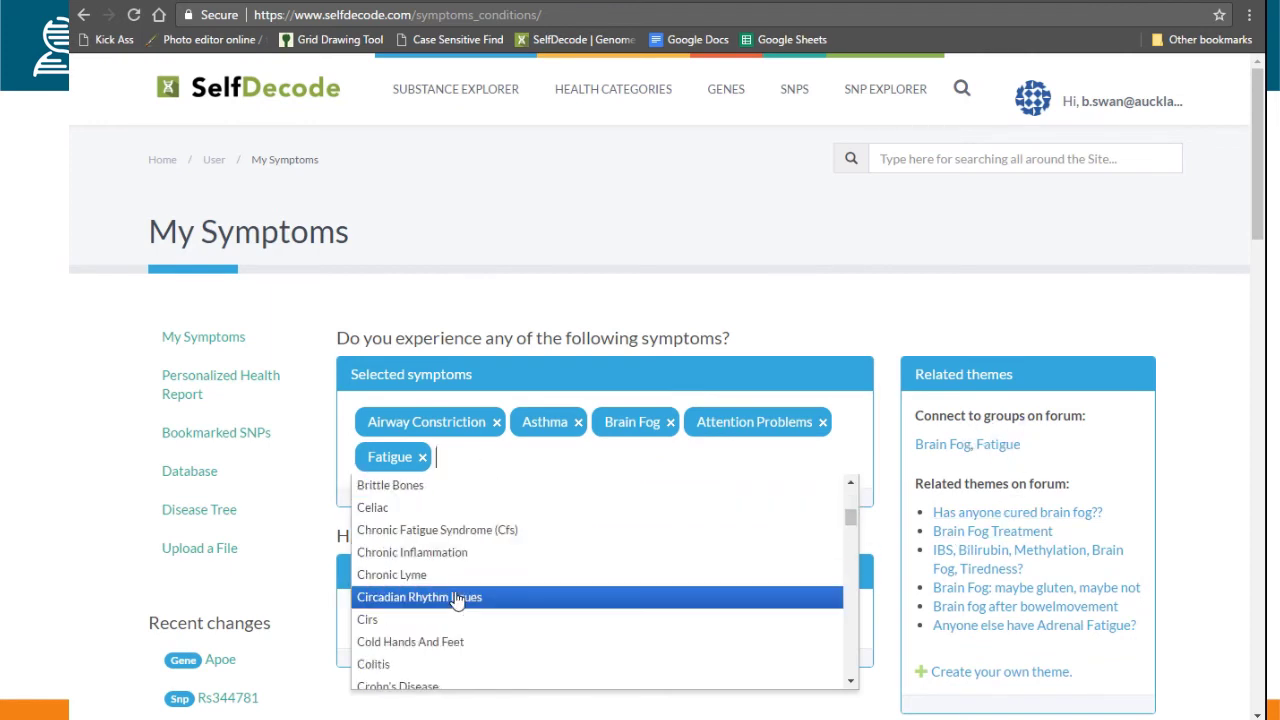
pyautogui.scroll(-1, 457, 598)
pyautogui.scroll(-1, 457, 598)
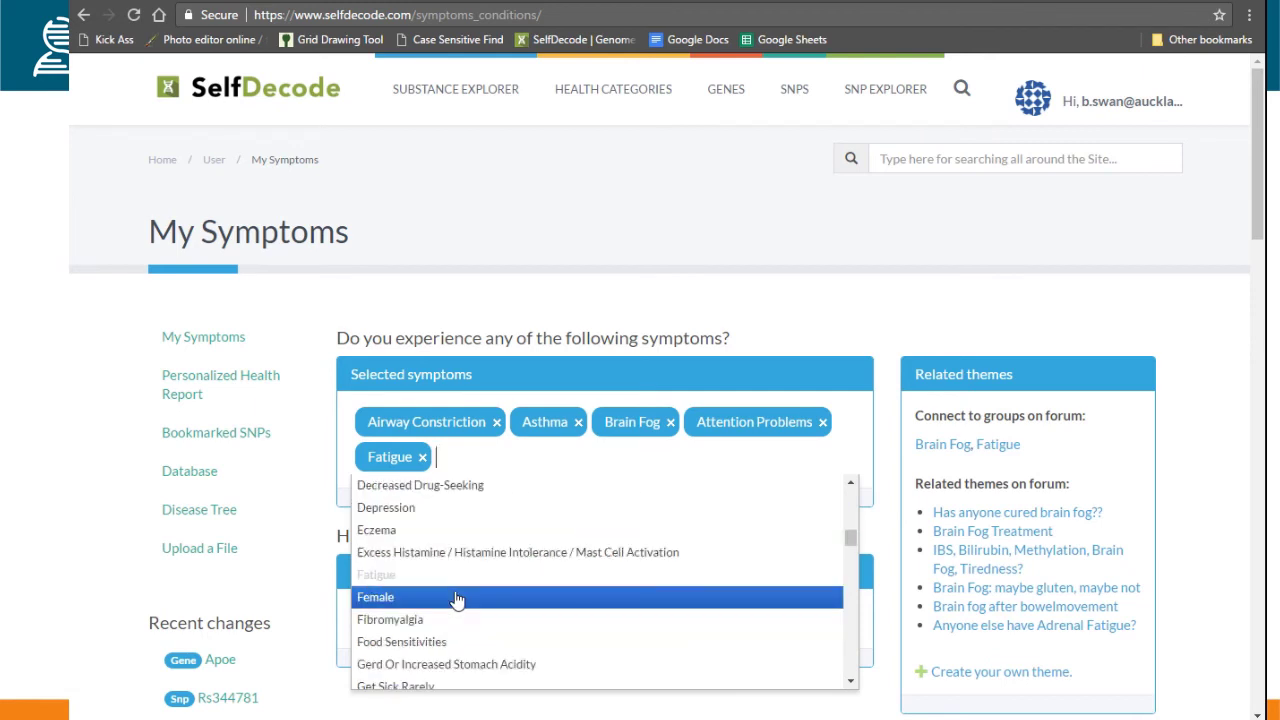
pyautogui.scroll(-2, 457, 598)
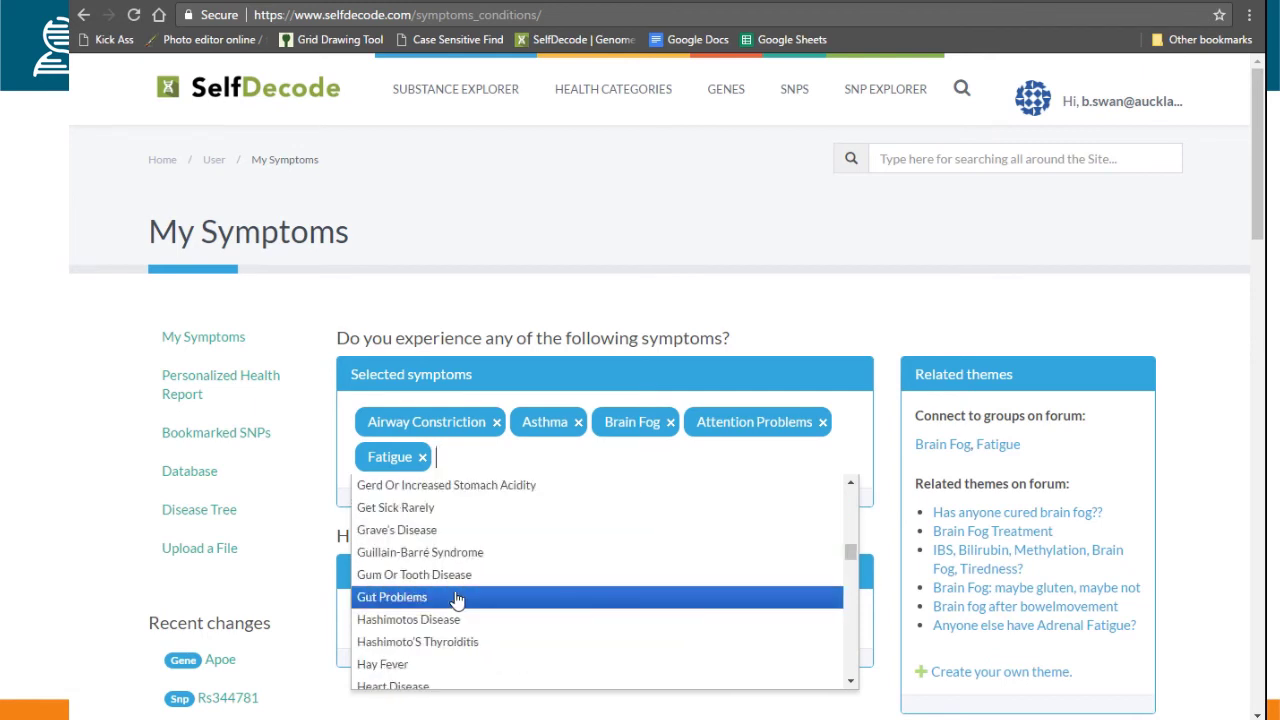
pyautogui.scroll(-5, 457, 598)
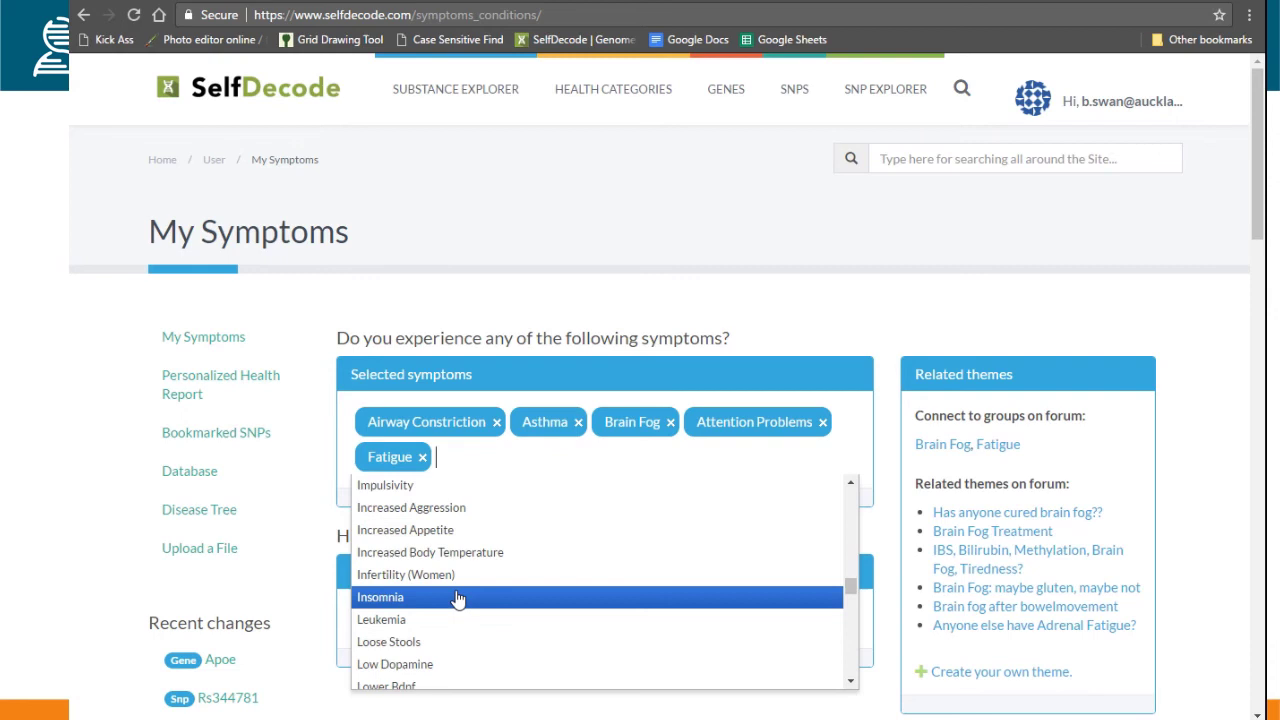
pyautogui.scroll(-2, 457, 598)
pyautogui.scroll(1, 457, 595)
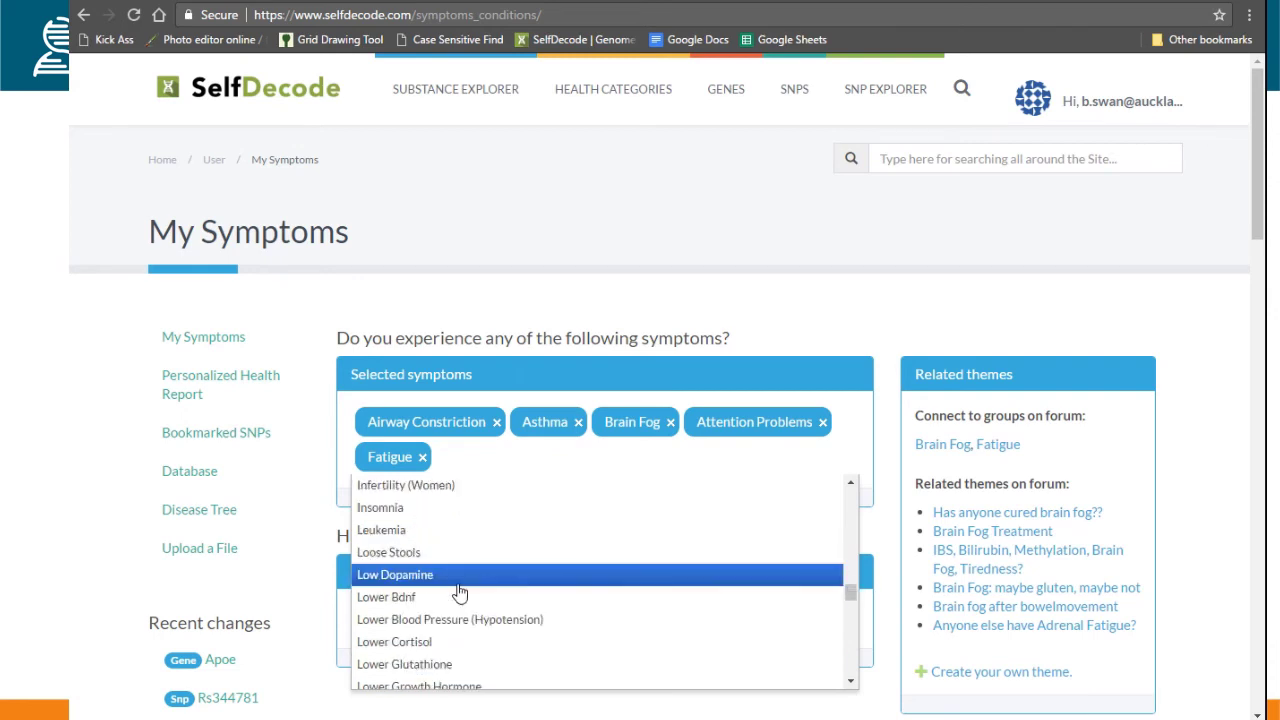
pyautogui.click(465, 508)
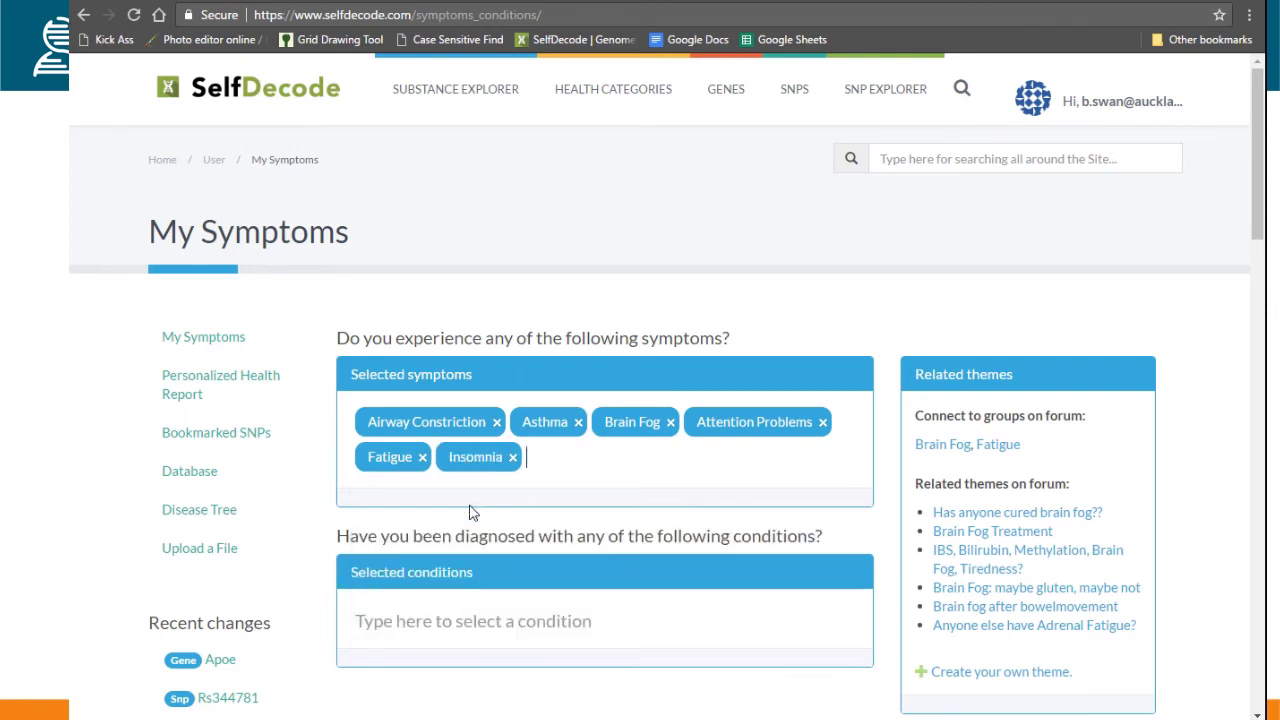
# Step: Add Asthma to the Selected conditions field
pyautogui.click(466, 621)
pyautogui.scroll(-2, 473, 612)
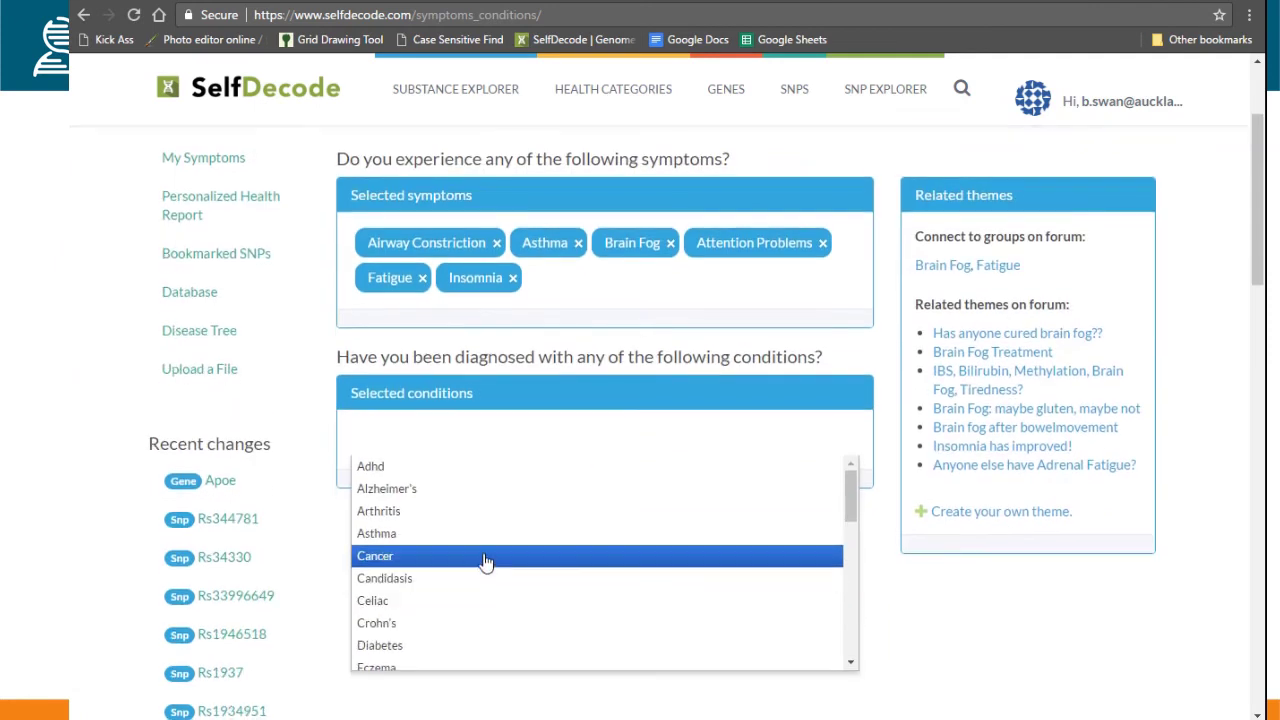
pyautogui.click(459, 538)
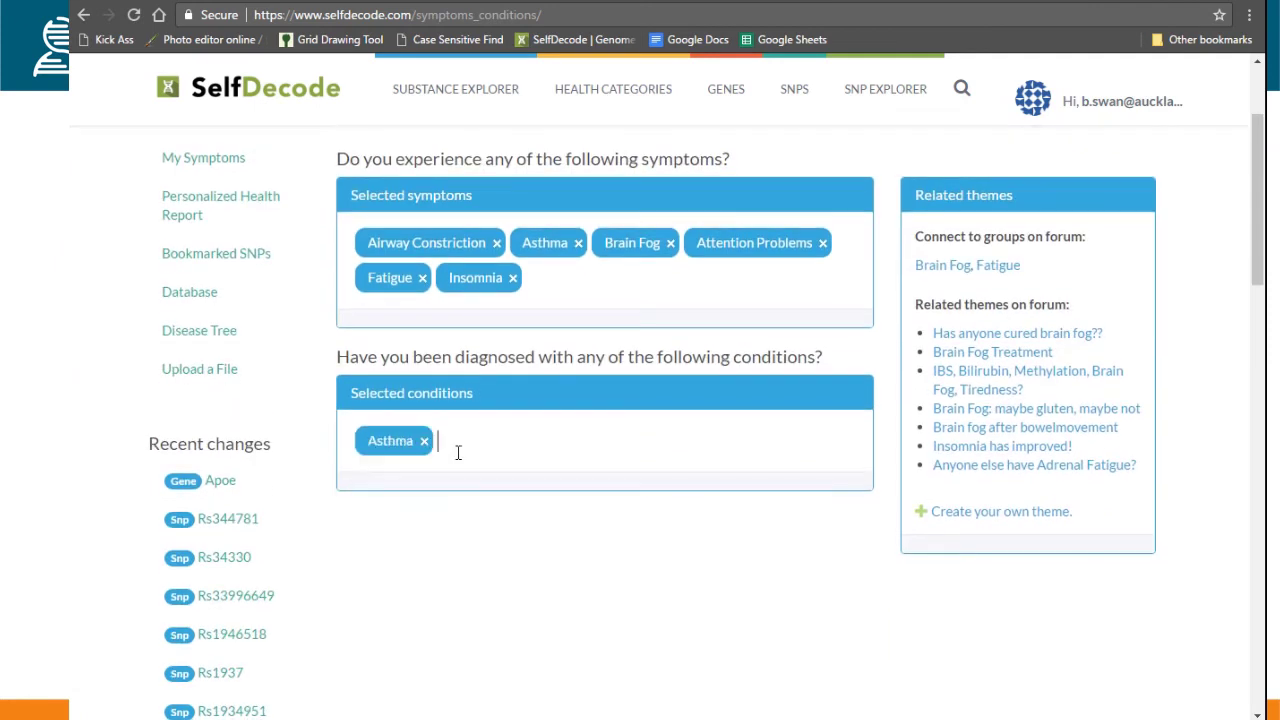
# Step: Reopen the conditions list and browse the remaining conditions
pyautogui.click(466, 440)
pyautogui.scroll(-1, 474, 540)
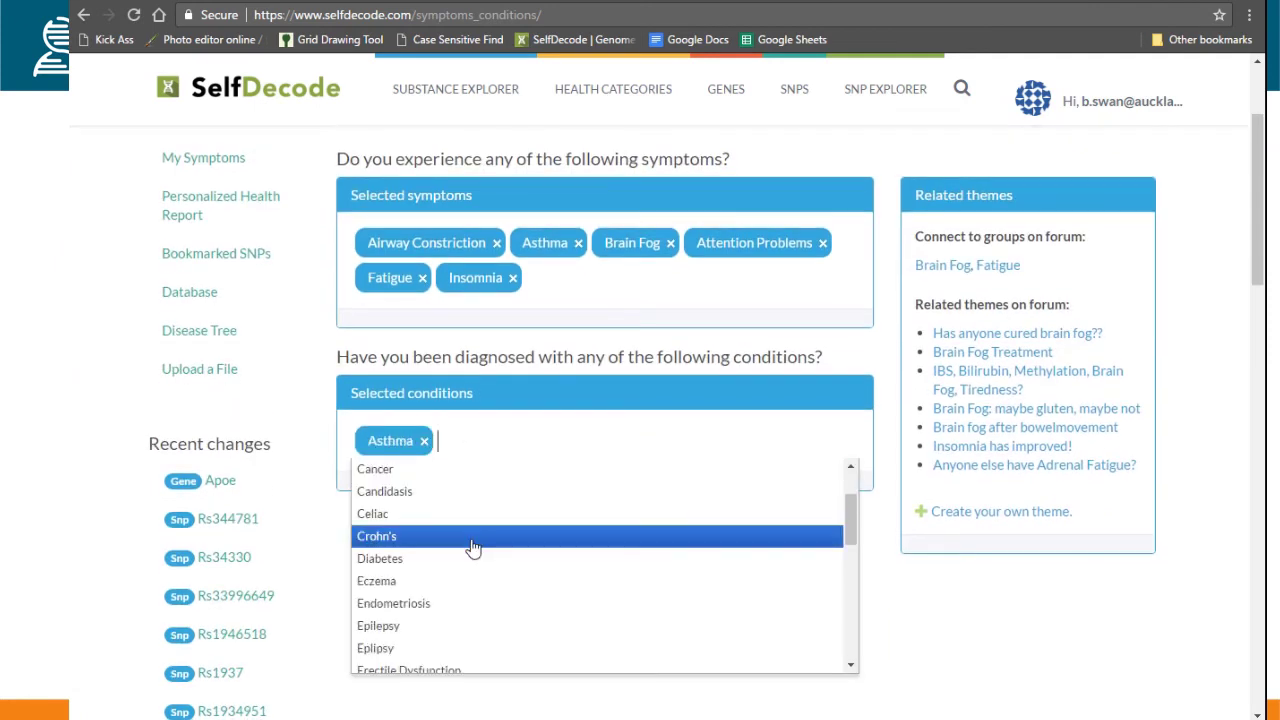
pyautogui.scroll(-2, 473, 548)
pyautogui.scroll(-2, 473, 548)
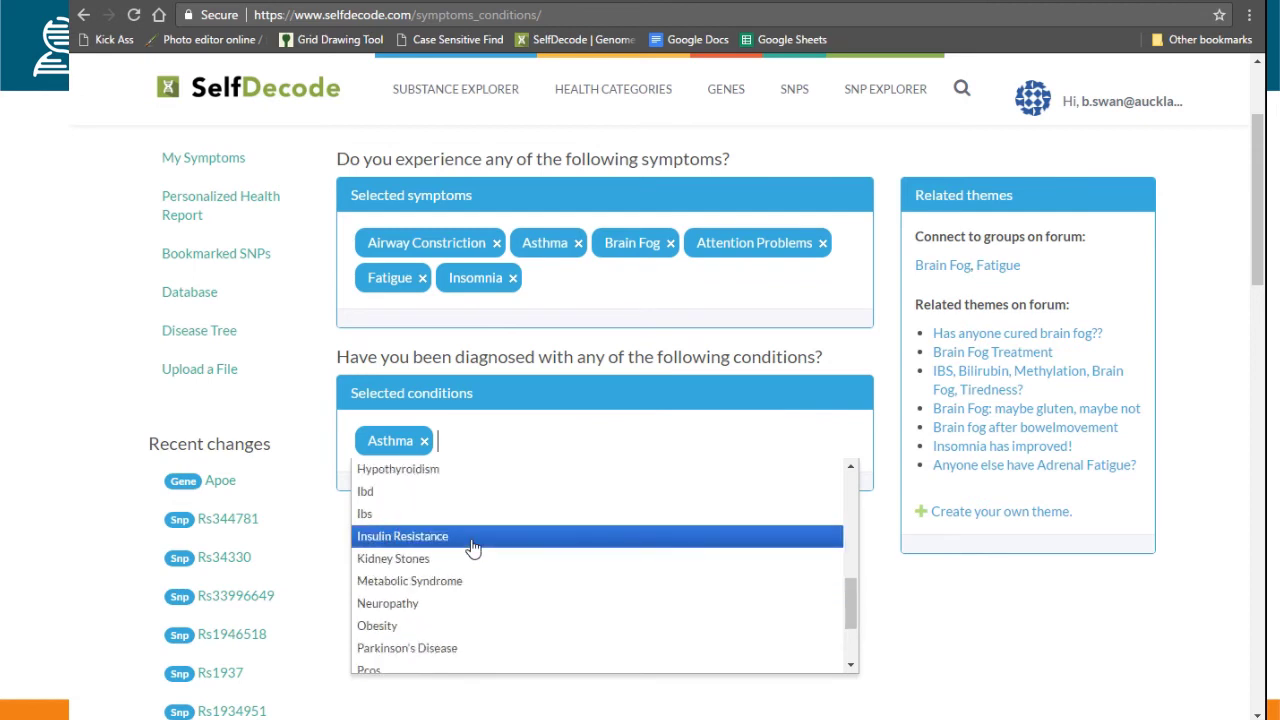
pyautogui.scroll(-1, 483, 548)
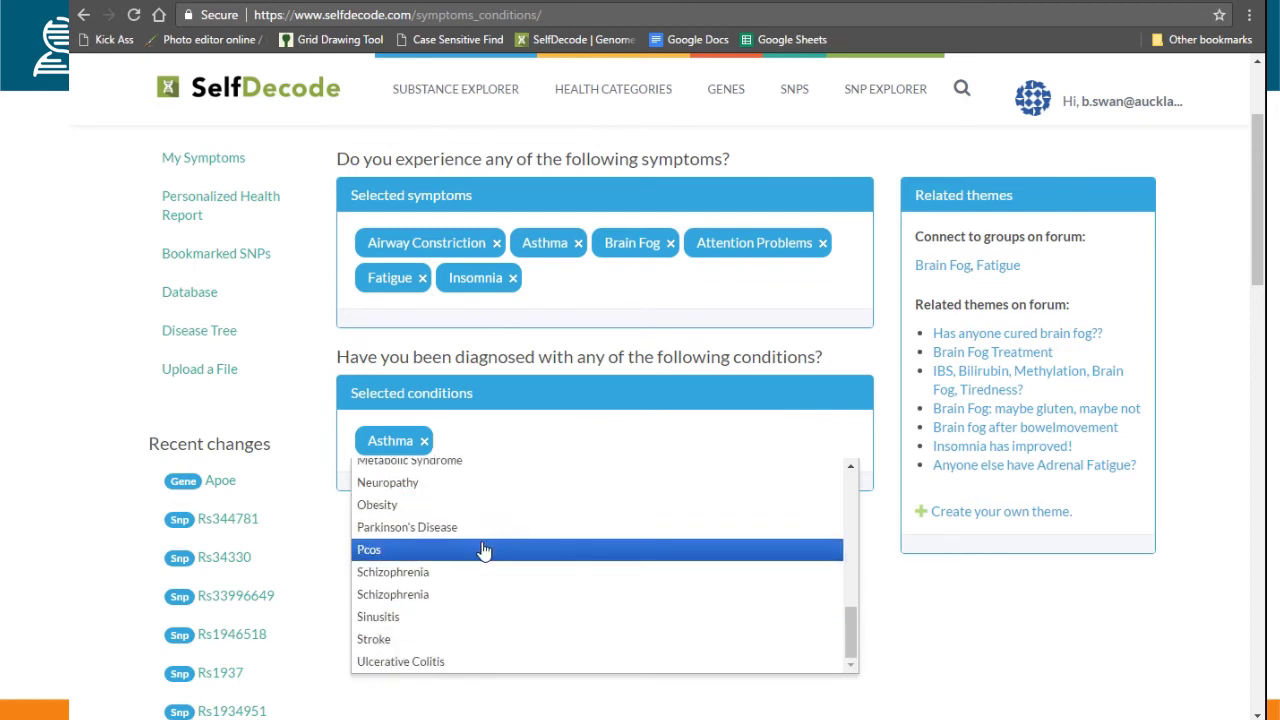
pyautogui.scroll(10, 484, 552)
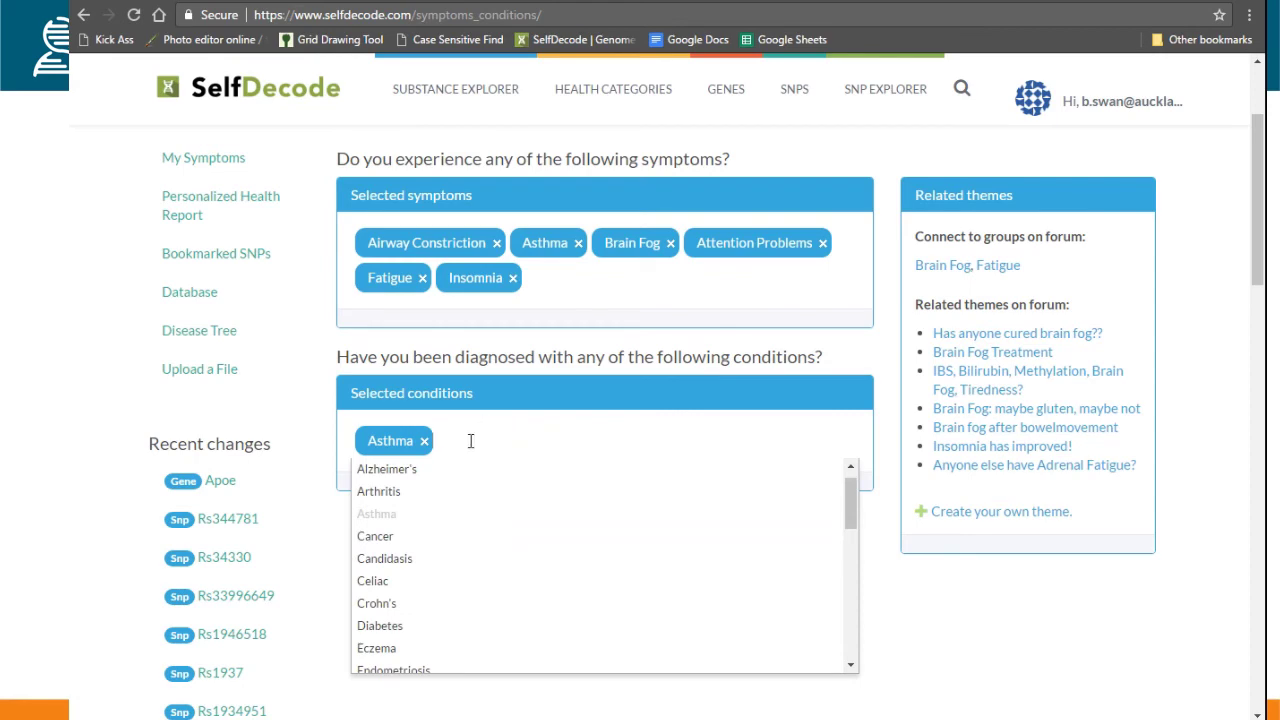
pyautogui.scroll(2, 195, 255)
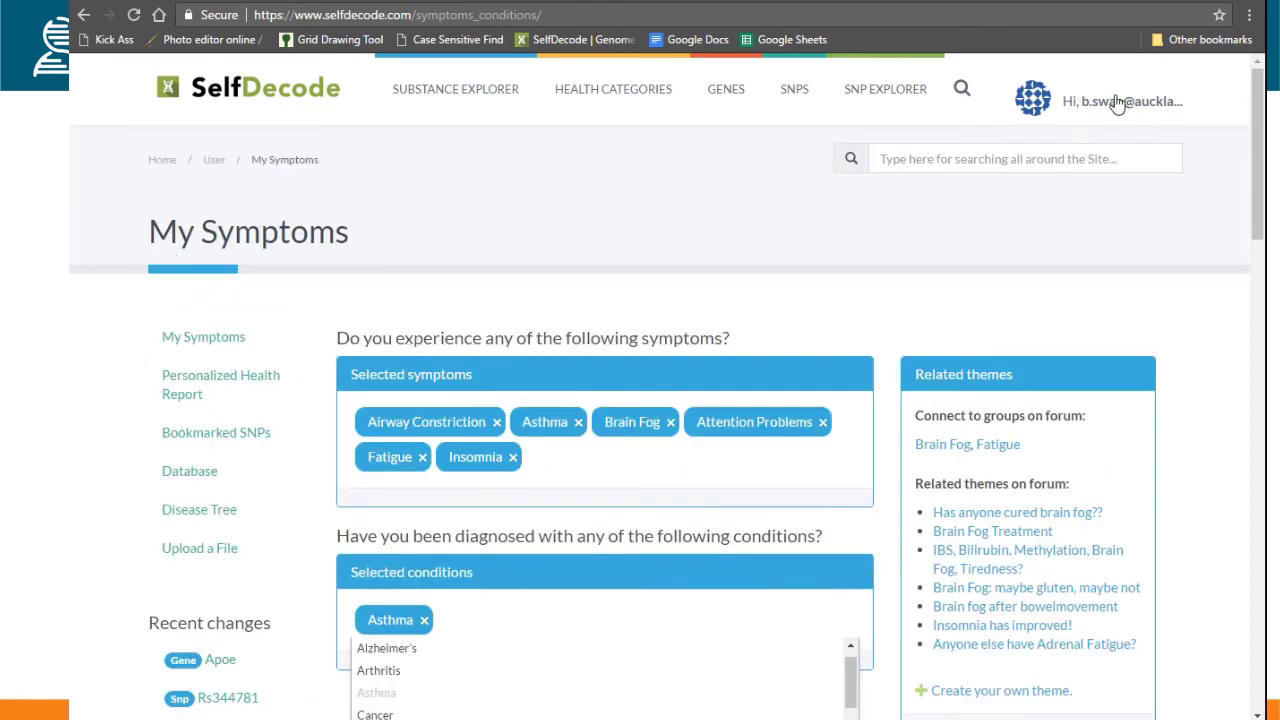
# Step: Return to the User dashboard and select 23andme_BS.txt as the active genotype file
pyautogui.moveTo(1118, 106)
pyautogui.click(1086, 132)
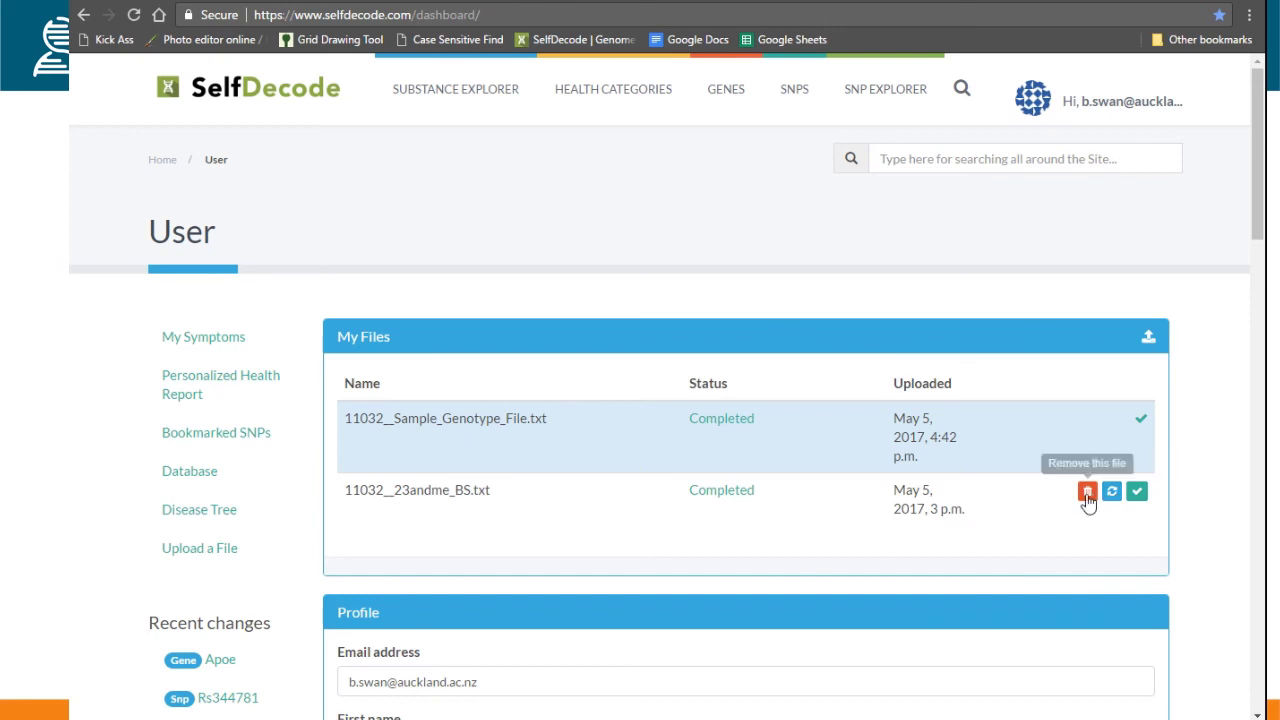
pyautogui.click(1137, 495)
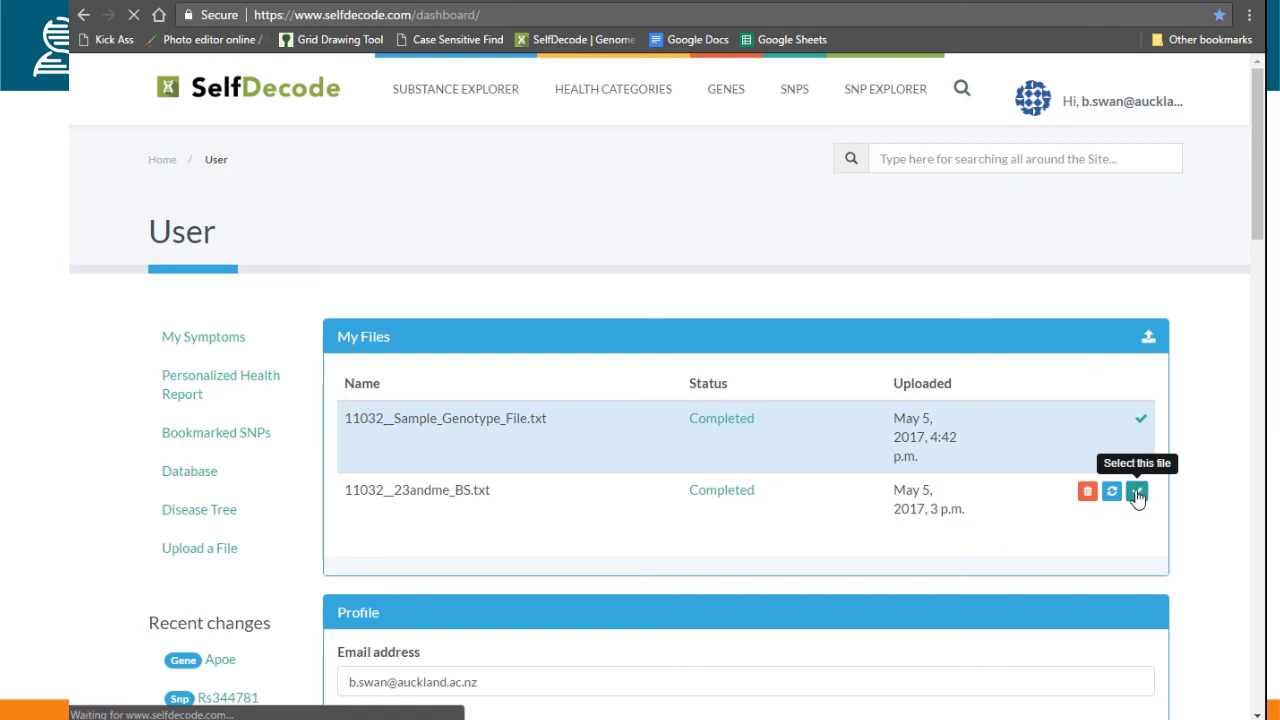